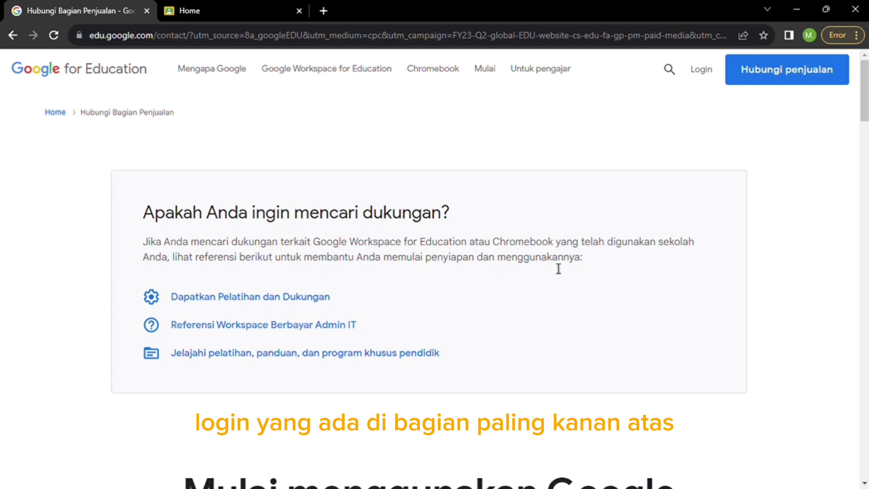
Step: Go from the Google for Education login options to Google Classroom and start adding another Google account
{"action": "left_click", "coordinate": [704, 90]}
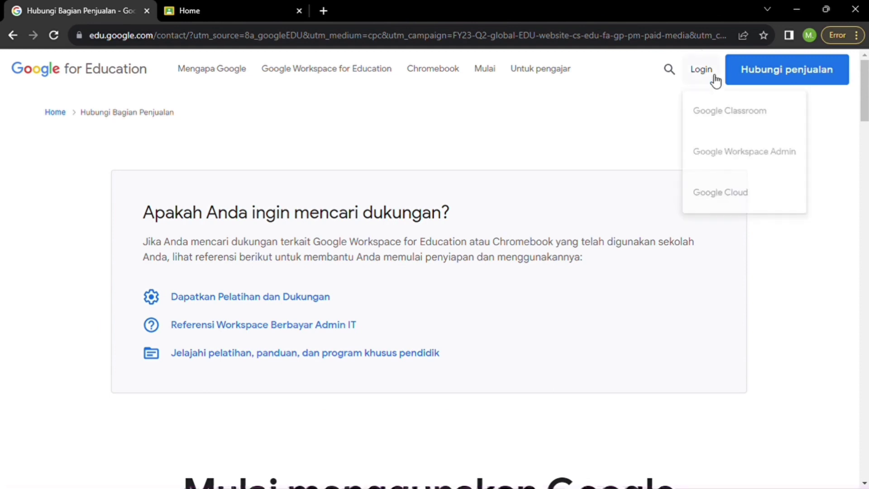
{"action": "left_click", "coordinate": [249, 8]}
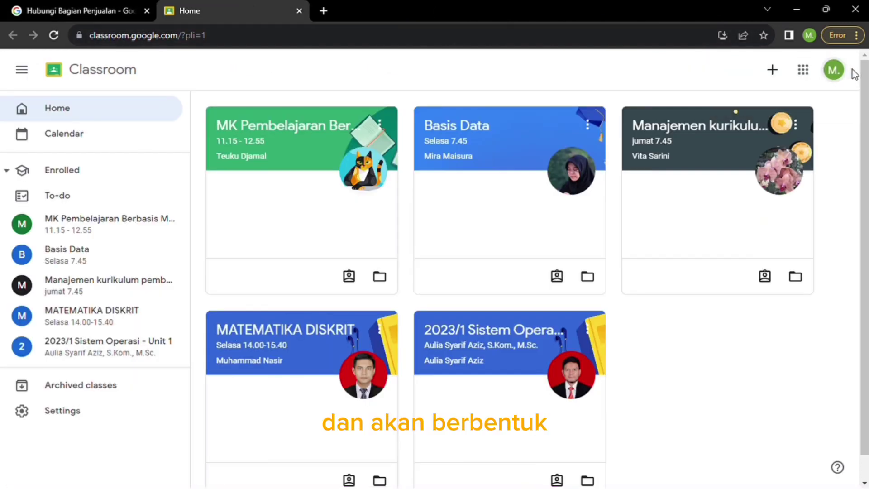
{"action": "left_click", "coordinate": [837, 73]}
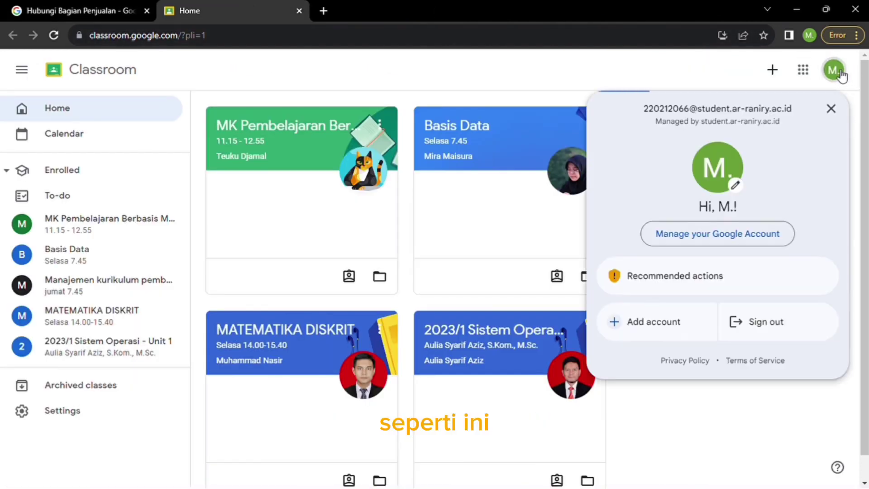
{"action": "left_click", "coordinate": [659, 333]}
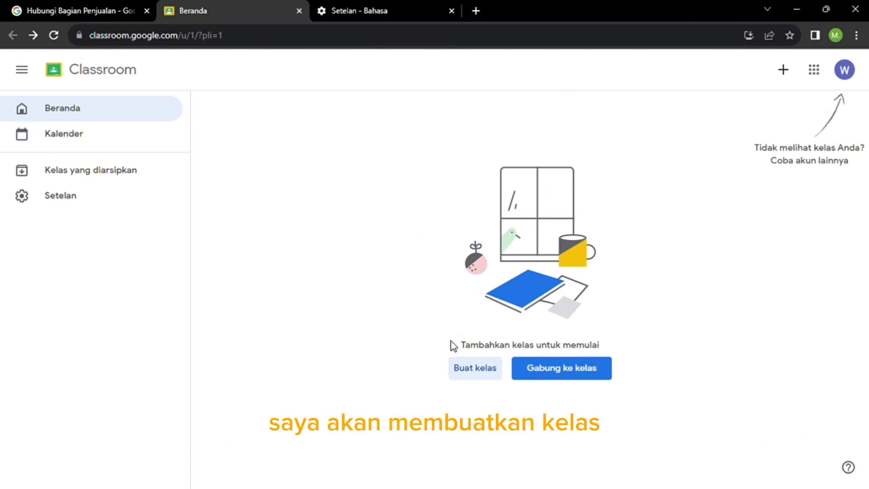
Step: Start creating a class and accept the notice about not using Classroom at a school with students
{"action": "left_click", "coordinate": [473, 376]}
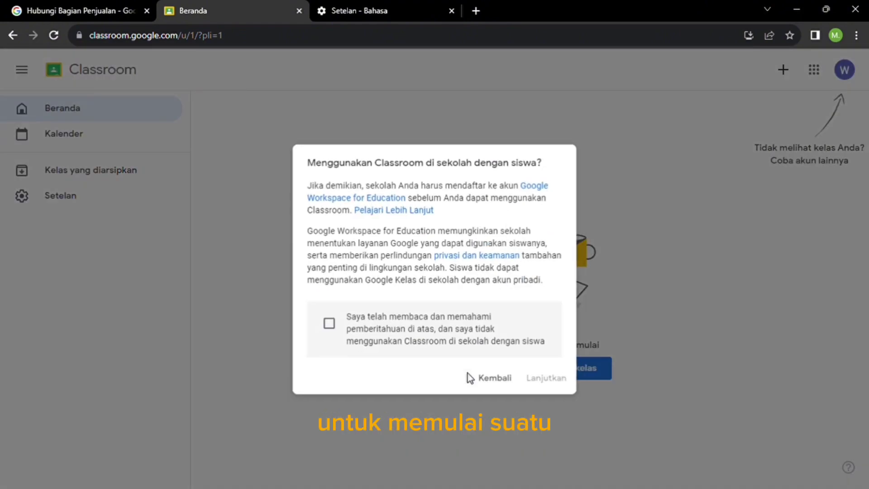
{"action": "left_click", "coordinate": [337, 325]}
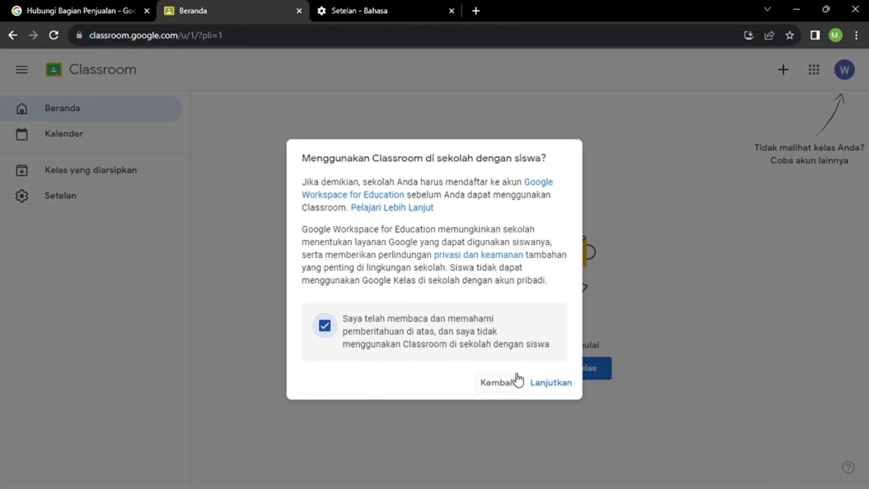
{"action": "left_click", "coordinate": [550, 385]}
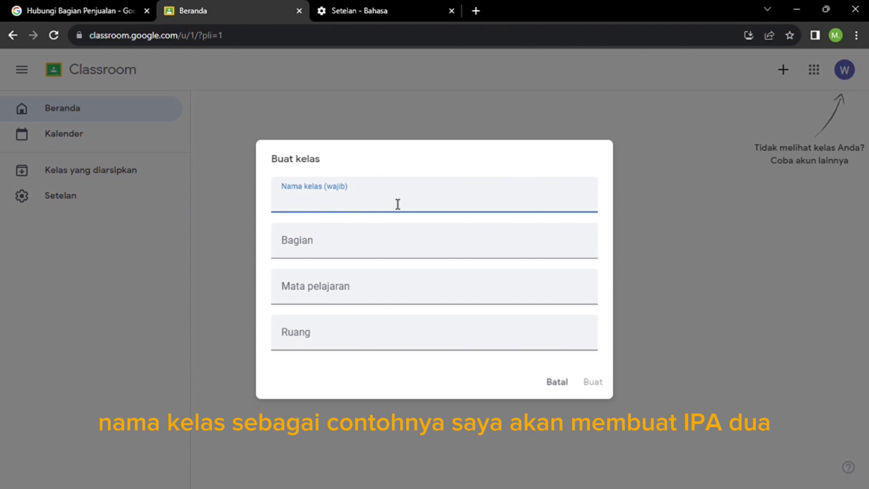
Step: Name the new class "IPA 2" and set its section (Bagian) to "7:45 - 9:30"
{"action": "type", "text": "i"}
{"action": "key", "text": "BackSpace"}
{"action": "type", "text": "IPA 2"}
{"action": "left_click", "coordinate": [356, 252]}
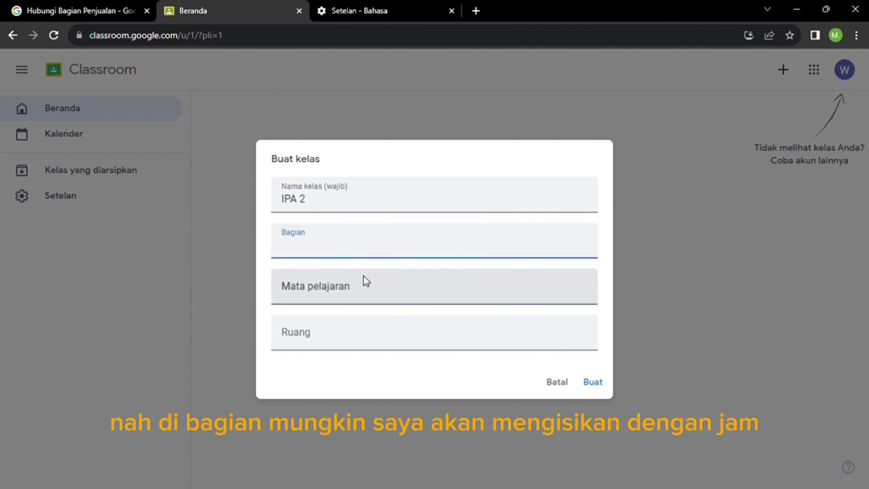
{"action": "type", "text": "7"}
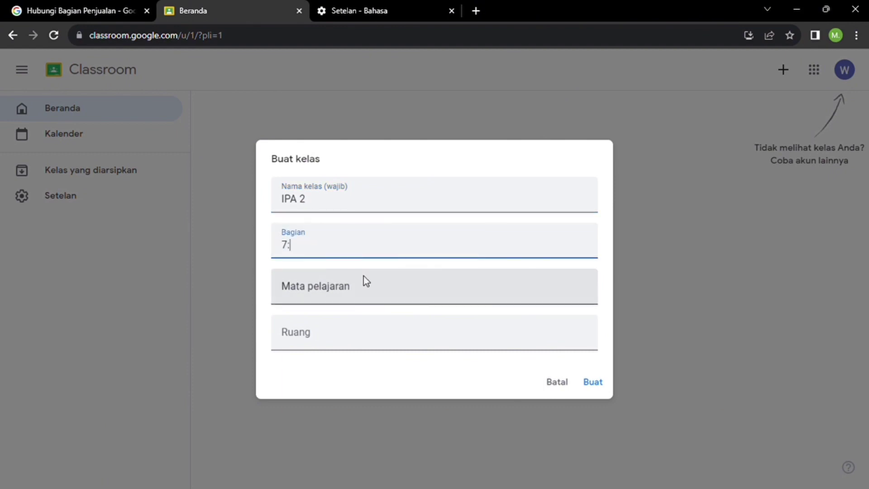
{"action": "type", "text": ":45 -"}
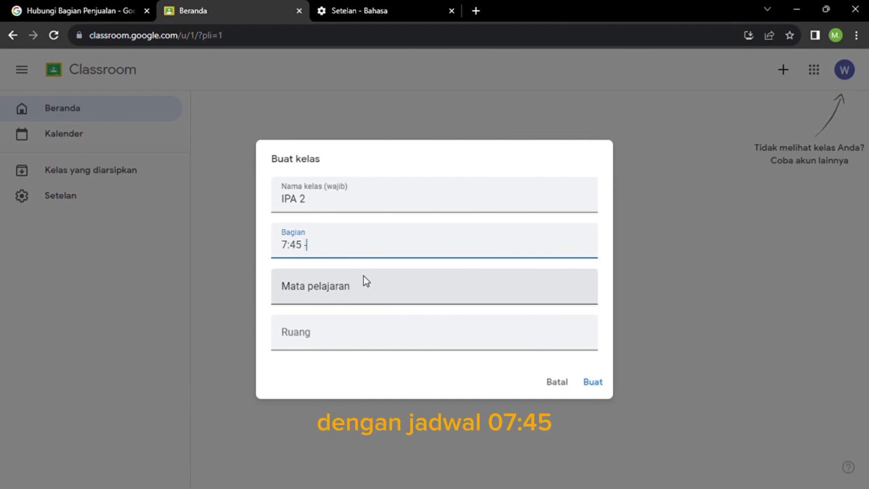
{"action": "type", "text": "("}
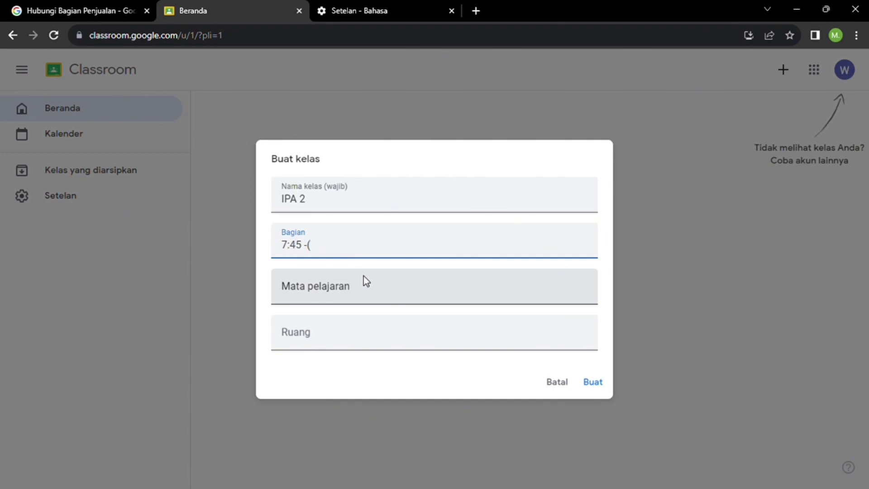
{"action": "type", "text": "9:"}
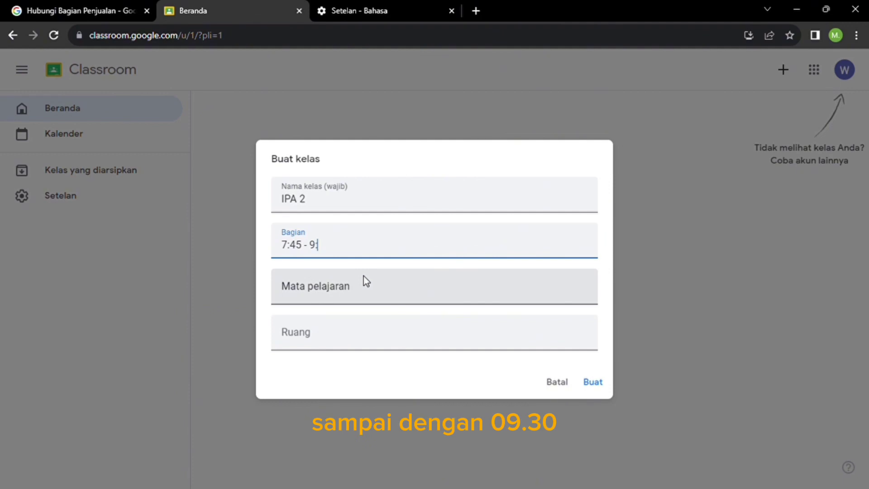
{"action": "type", "text": "30"}
Step: Set the subject (Mata pelajaran) to "MATEMATIKA", create the class and dismiss the introduction message
{"action": "left_click", "coordinate": [347, 299]}
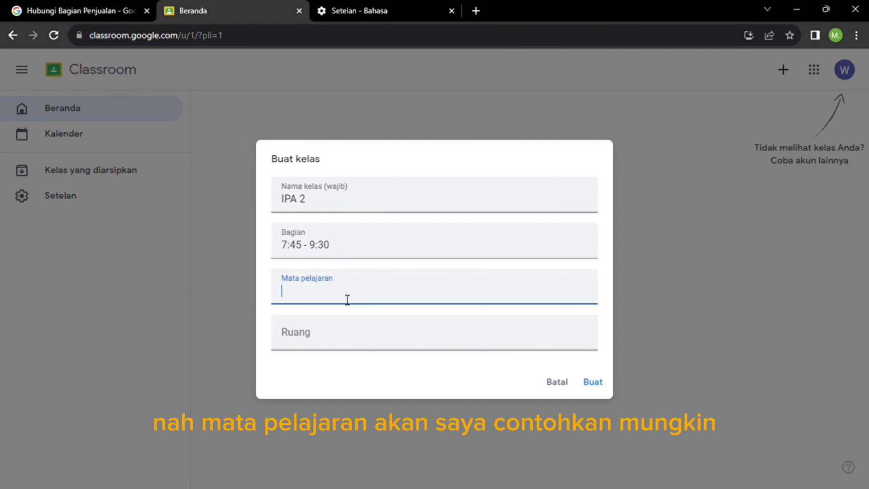
{"action": "type", "text": "MA"}
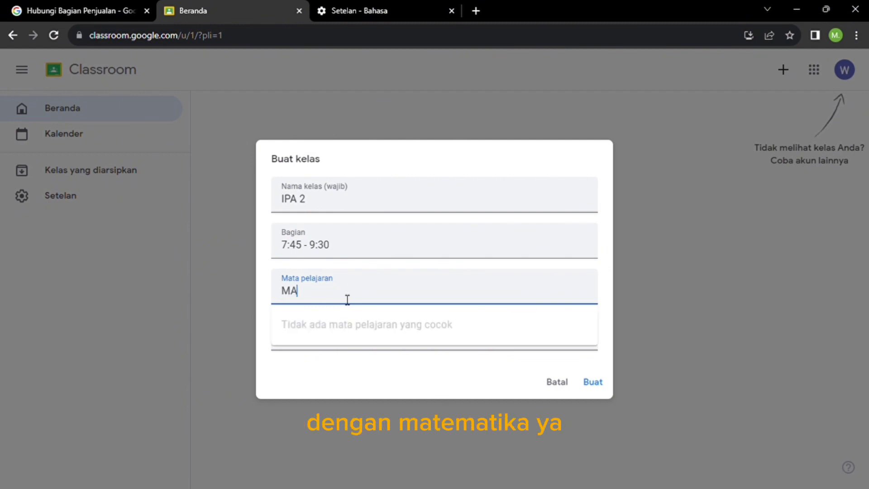
{"action": "type", "text": "TEMATIKA"}
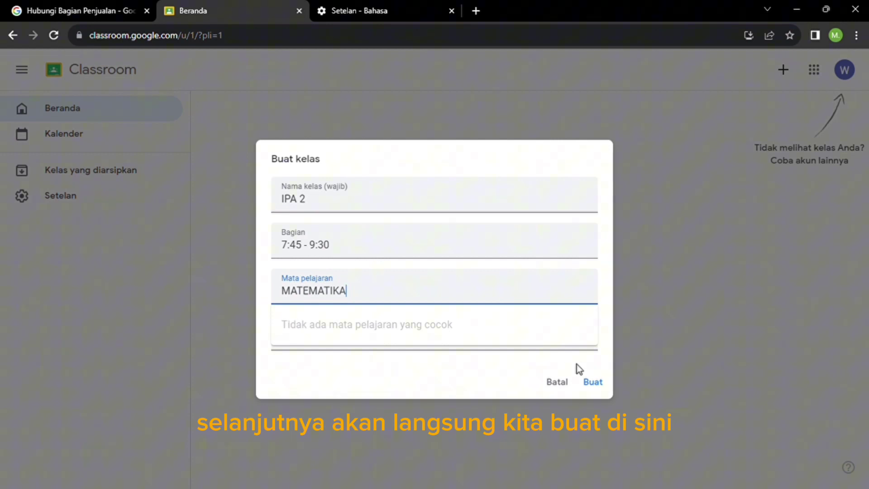
{"action": "left_click", "coordinate": [600, 385]}
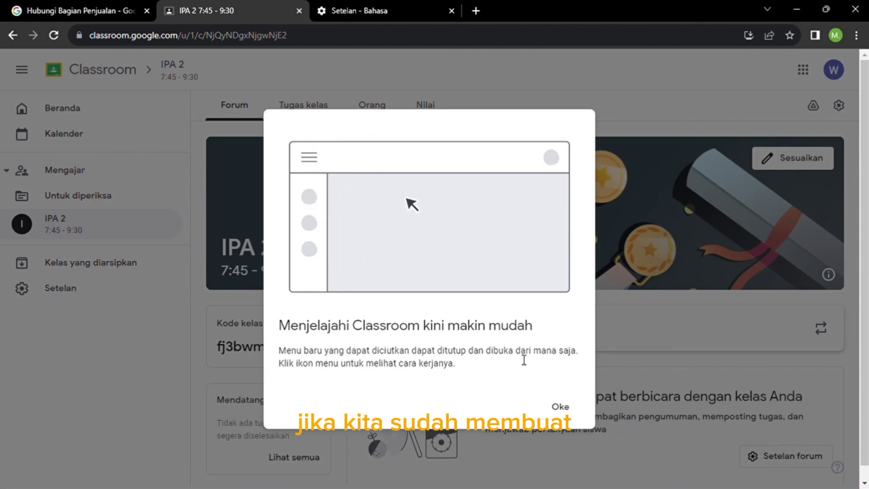
{"action": "left_click", "coordinate": [566, 408]}
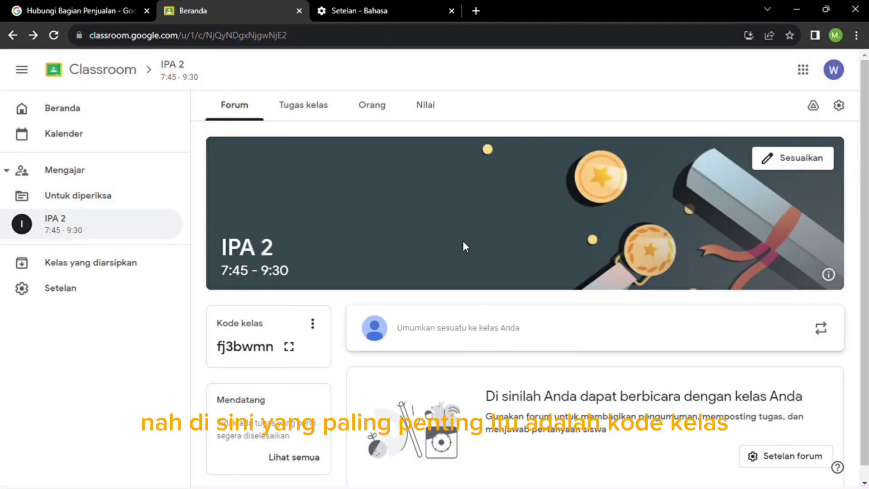
Step: Search for "google classroom" in a new tab, open Google Classroom through the Google for Education login and close the leftover contact page
{"action": "scroll", "coordinate": [464, 245], "scroll_direction": "down", "scroll_amount": 1}
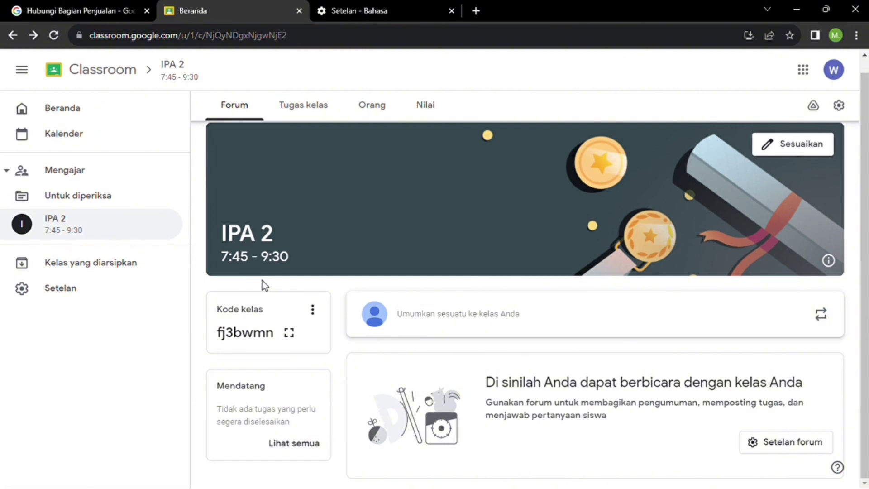
{"action": "left_click", "coordinate": [475, 11]}
{"action": "type", "text": "G"}
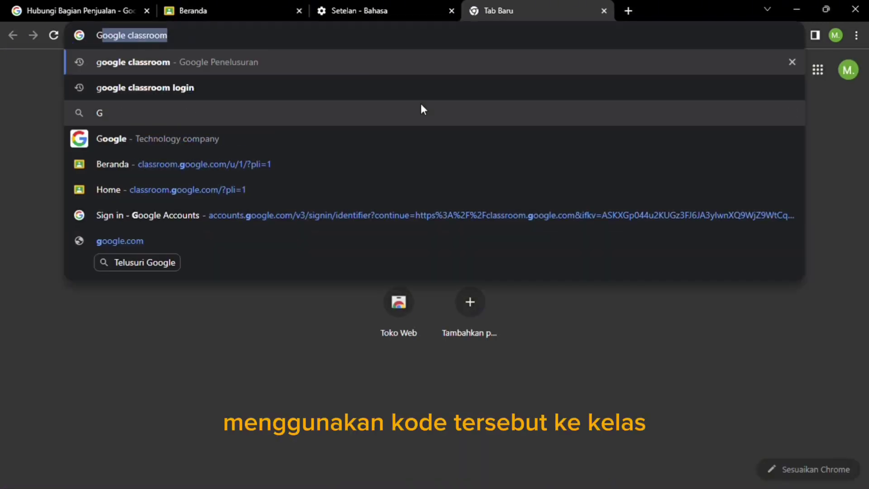
{"action": "key", "text": "Return"}
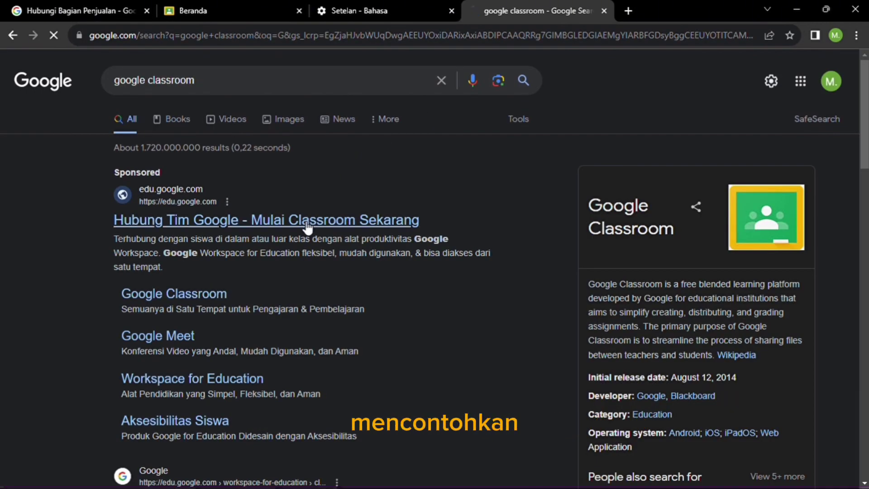
{"action": "left_click", "coordinate": [308, 221]}
{"action": "left_click", "coordinate": [712, 72]}
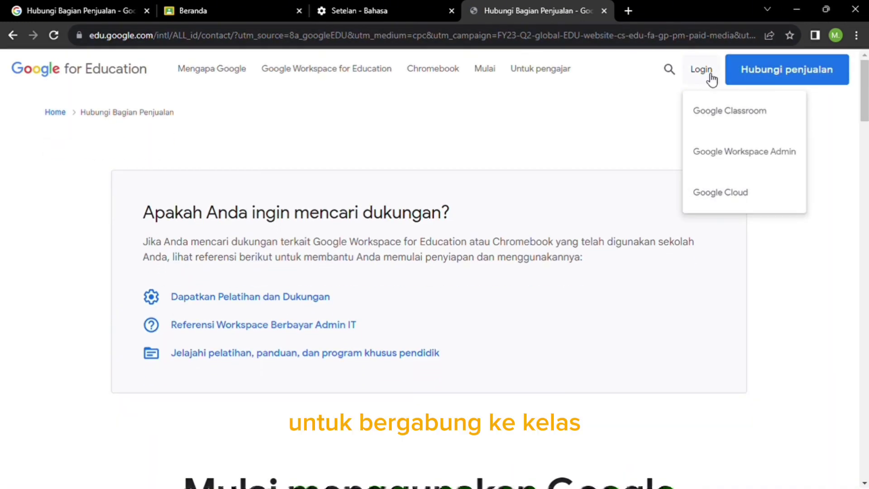
{"action": "left_click", "coordinate": [725, 110]}
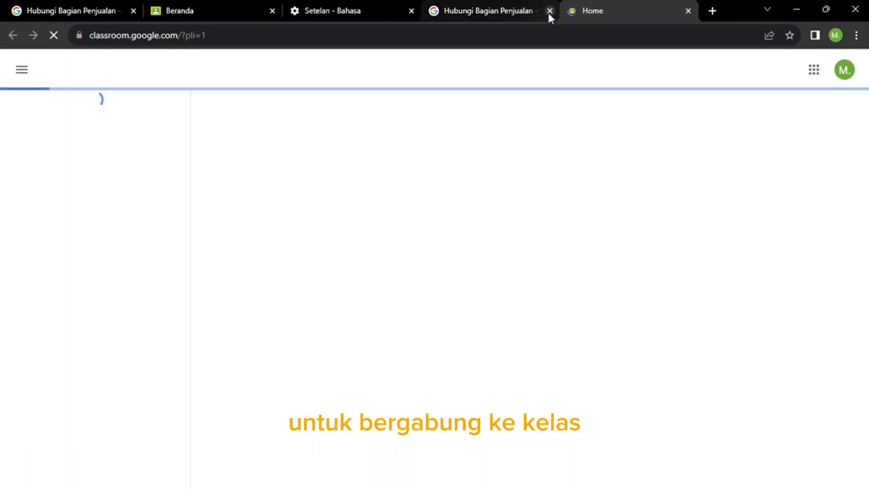
{"action": "left_click", "coordinate": [549, 12]}
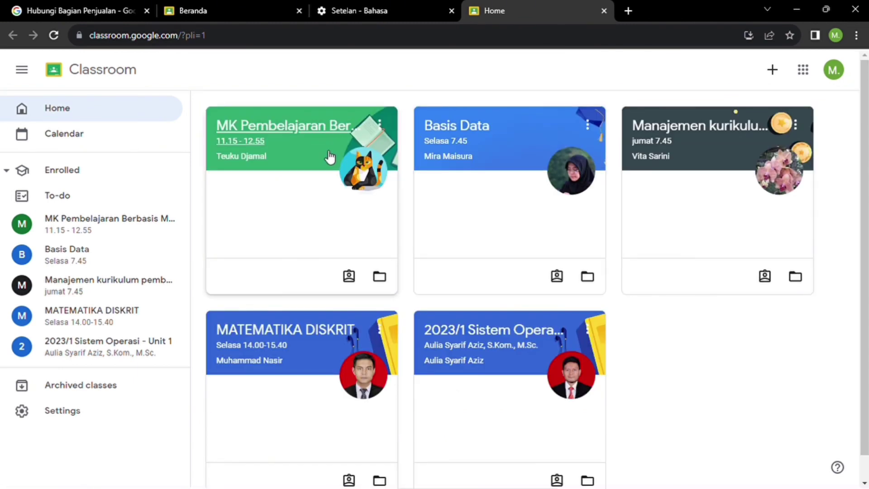
Step: Copy the class code from the IPA 2 class page in the teacher account
{"action": "left_click", "coordinate": [257, 7]}
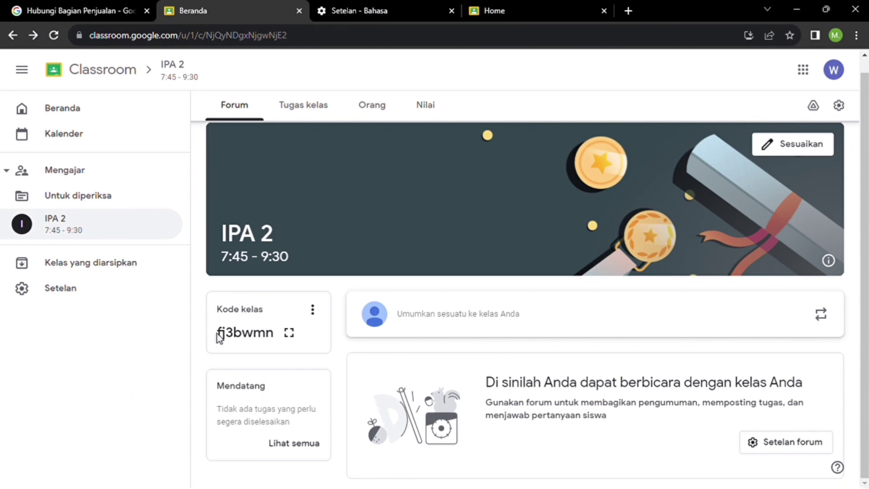
{"action": "left_click_drag", "start_coordinate": [220, 334], "coordinate": [277, 345]}
{"action": "key", "text": "ctrl+c"}
Step: In the student account's Classroom, join a class with the copied class code, checking it against the IPA 2 page
{"action": "left_click", "coordinate": [517, 9]}
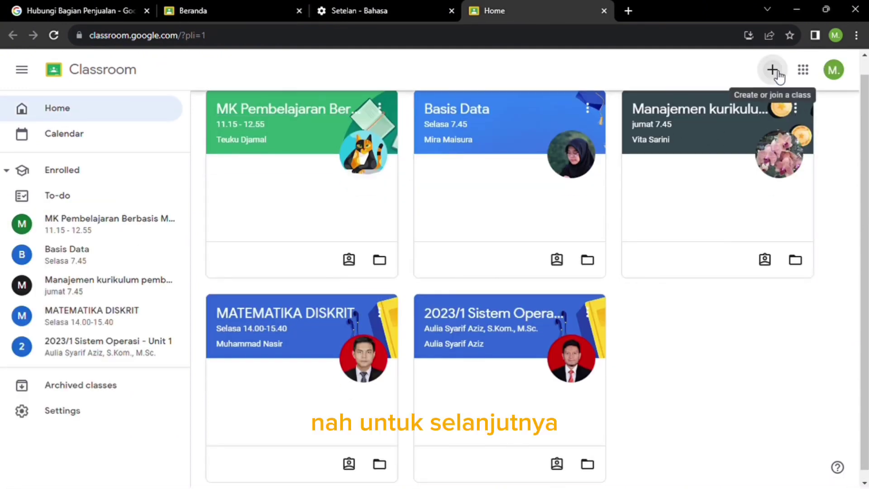
{"action": "left_click", "coordinate": [777, 73]}
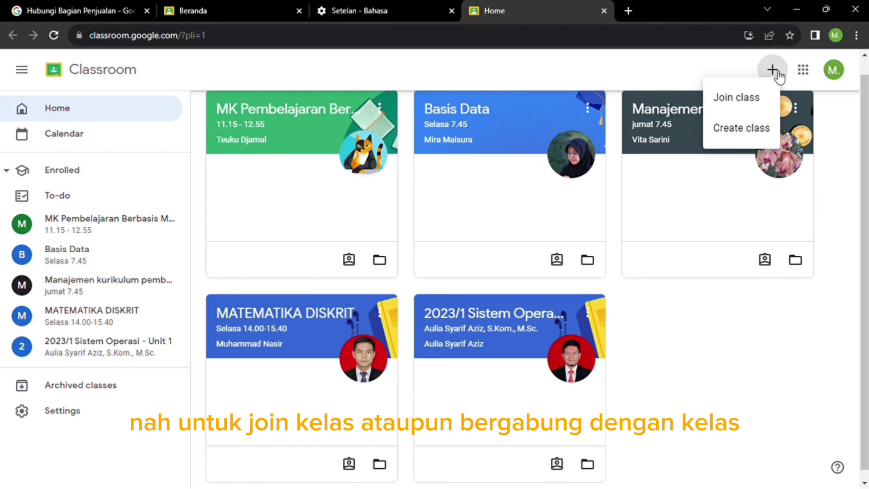
{"action": "left_click", "coordinate": [755, 101]}
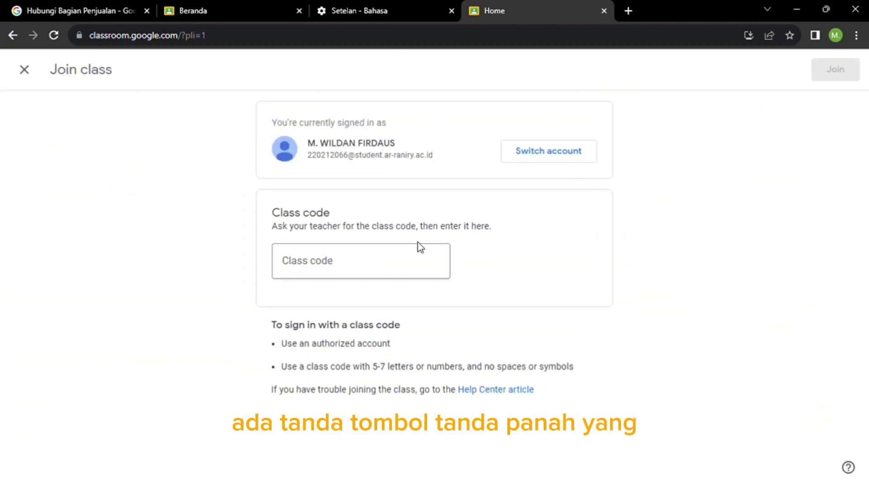
{"action": "left_click", "coordinate": [360, 257]}
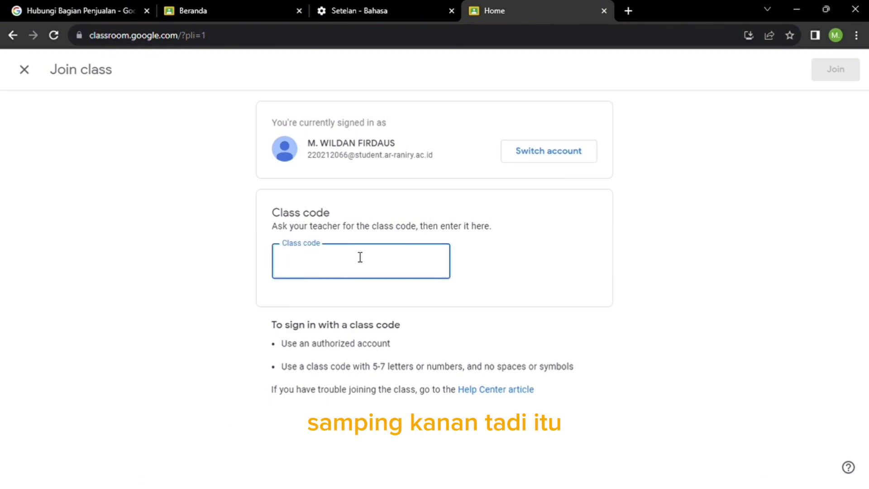
{"action": "key", "text": "ctrl+v"}
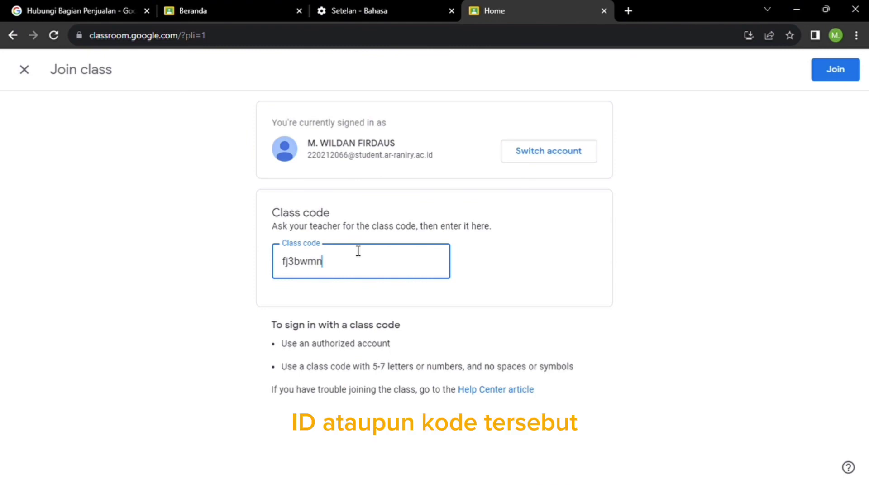
{"action": "left_click", "coordinate": [233, 7]}
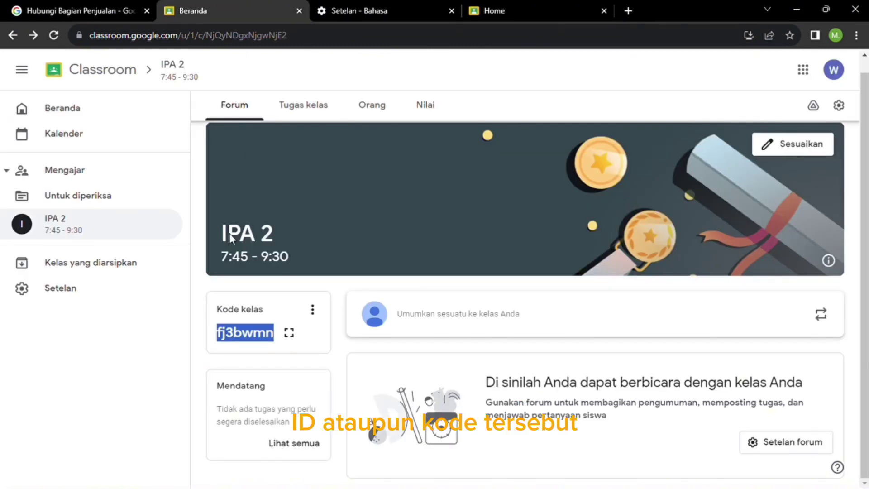
{"action": "left_click", "coordinate": [530, 4]}
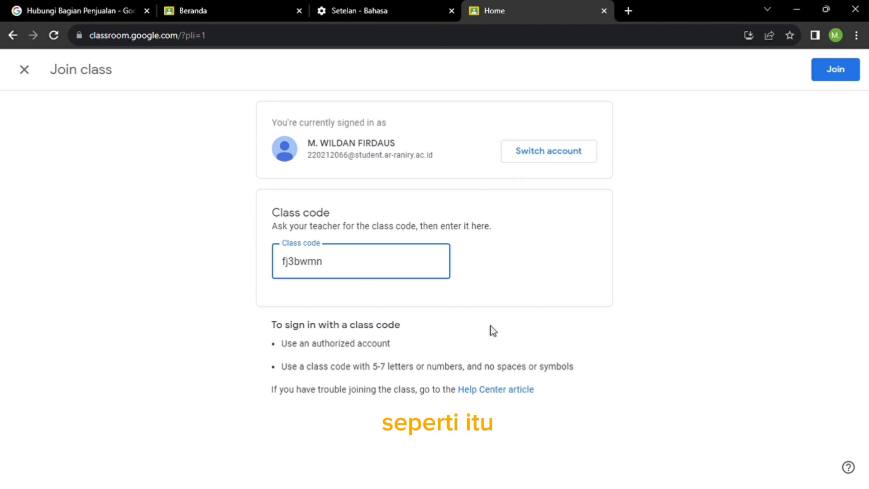
{"action": "left_click", "coordinate": [852, 72]}
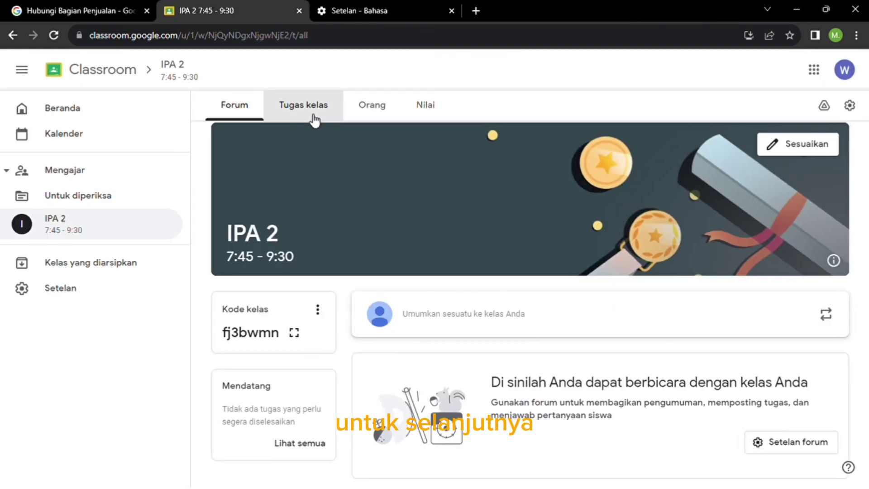
Step: Look through the IPA 2 class's classwork, people and grades pages in the teacher account
{"action": "left_click", "coordinate": [313, 117]}
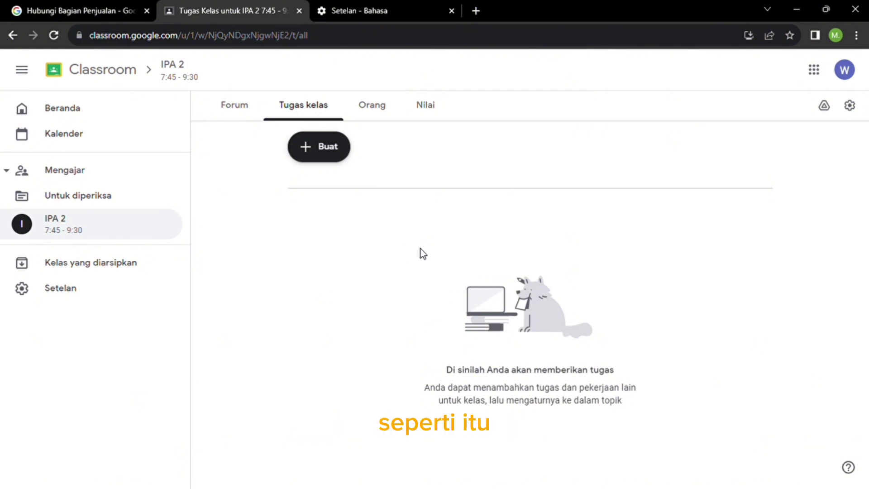
{"action": "left_click", "coordinate": [384, 109]}
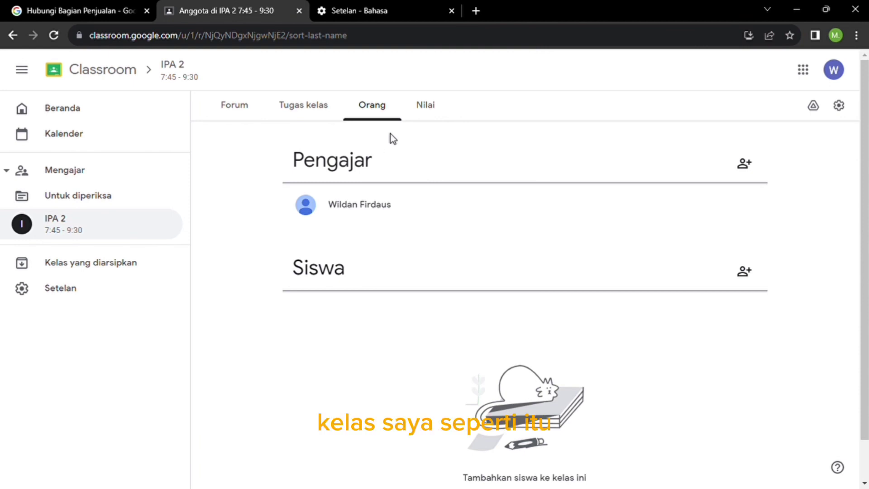
{"action": "left_click", "coordinate": [427, 119]}
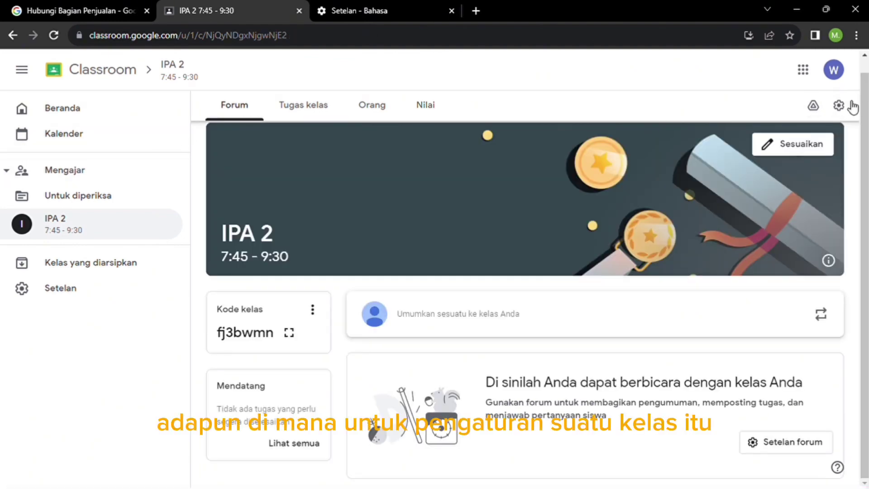
Step: Look through the IPA 2 class settings, covering class details, invitation code and forum options, and close them without changes
{"action": "left_click", "coordinate": [840, 107]}
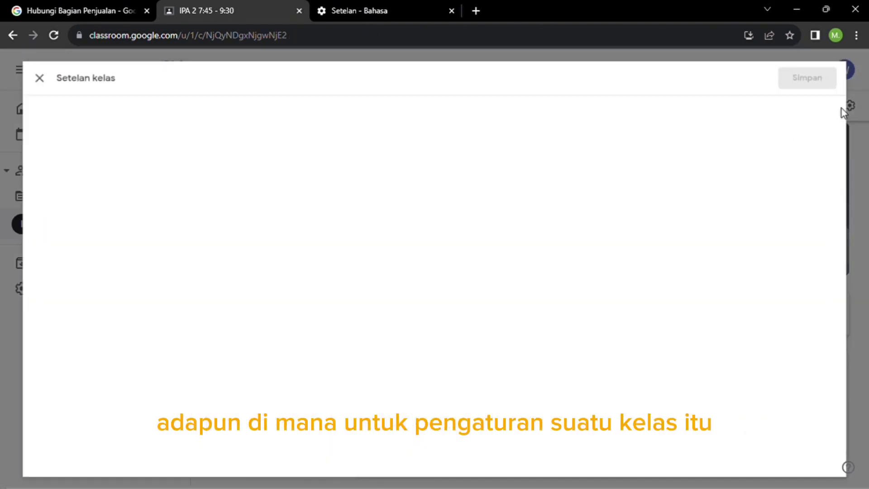
{"action": "scroll", "coordinate": [612, 251], "scroll_direction": "down", "scroll_amount": 13}
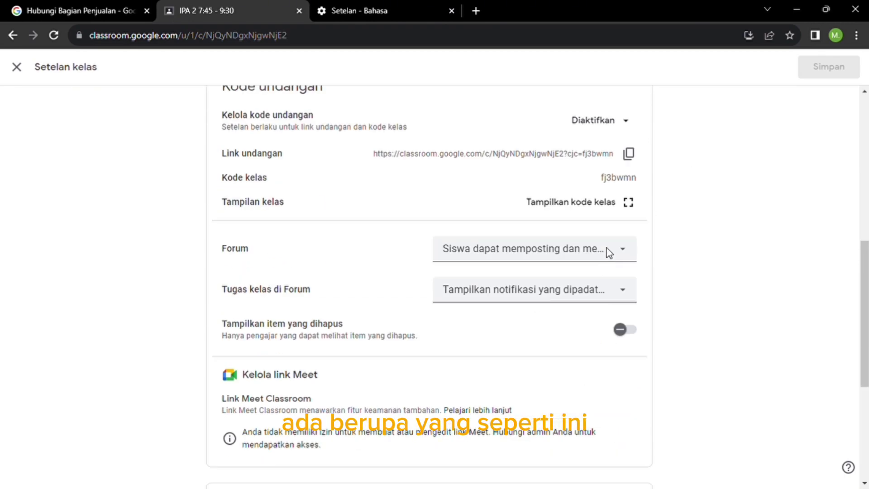
{"action": "scroll", "coordinate": [616, 288], "scroll_direction": "up", "scroll_amount": 5}
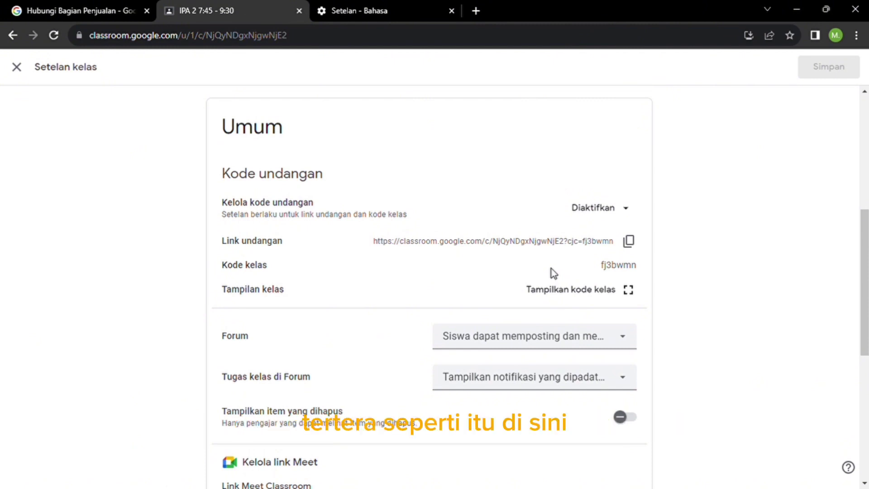
{"action": "scroll", "coordinate": [550, 267], "scroll_direction": "up", "scroll_amount": 6}
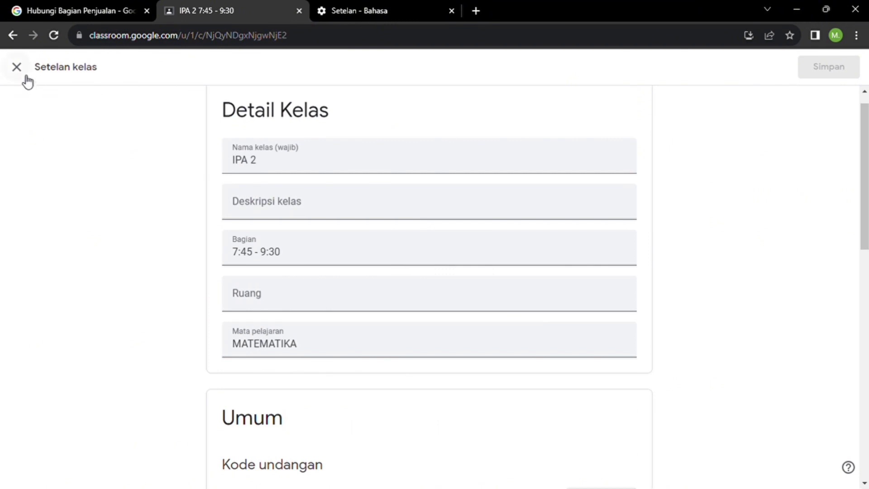
{"action": "left_click", "coordinate": [26, 72]}
{"action": "left_click", "coordinate": [129, 177]}
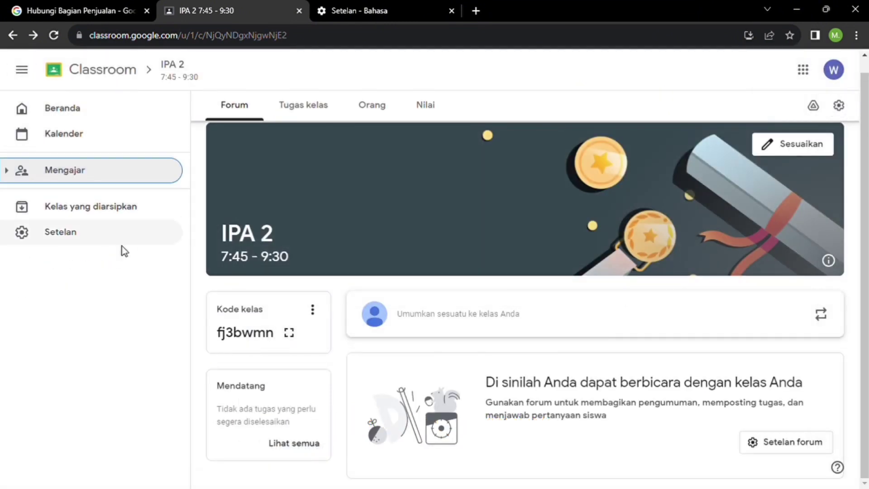
Step: View the calendar in both accounts, then open the Tugas Tutorial Classroom assignment from the student calendar's Oct 29 - Nov 4, 2023 week
{"action": "left_click", "coordinate": [75, 133]}
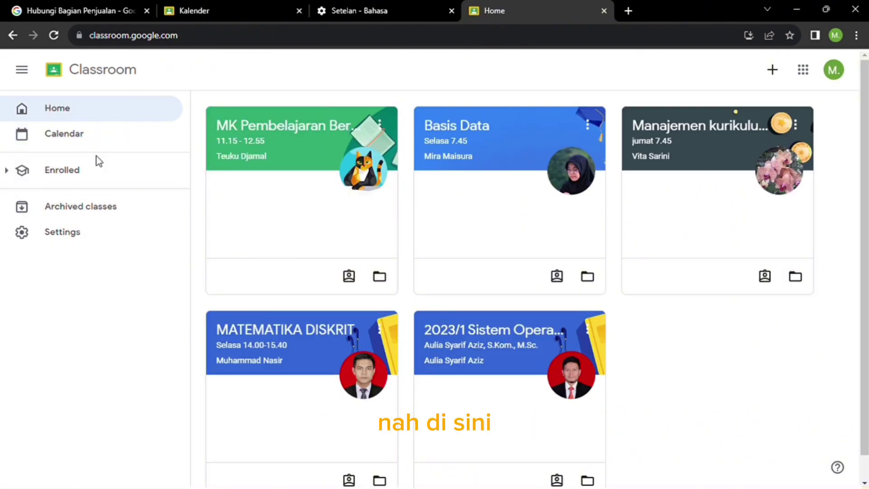
{"action": "left_click", "coordinate": [91, 142]}
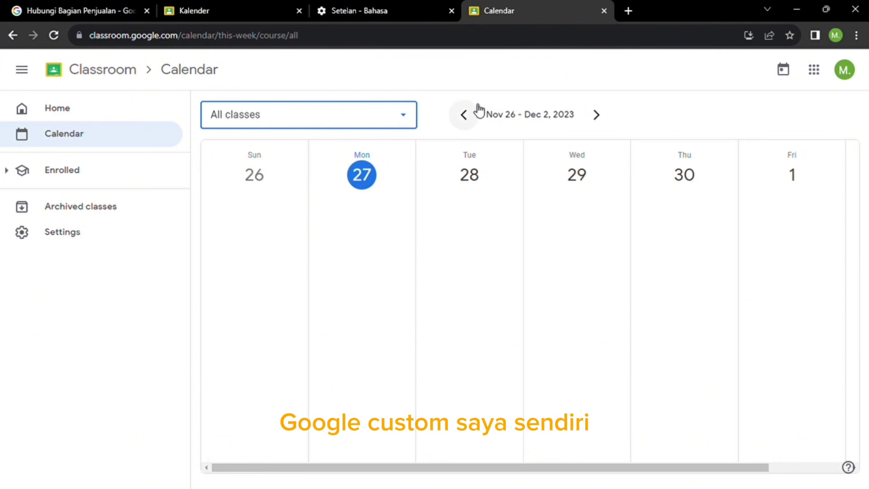
{"action": "left_click", "coordinate": [471, 117]}
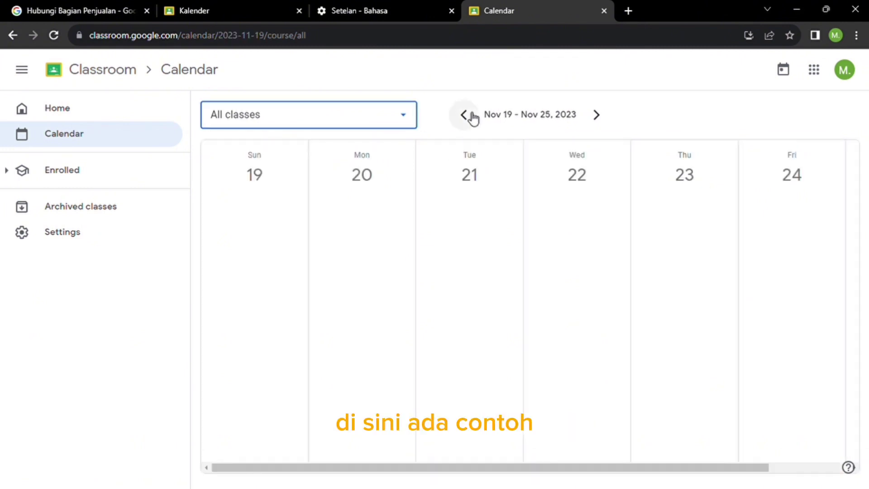
{"action": "left_click", "coordinate": [472, 117]}
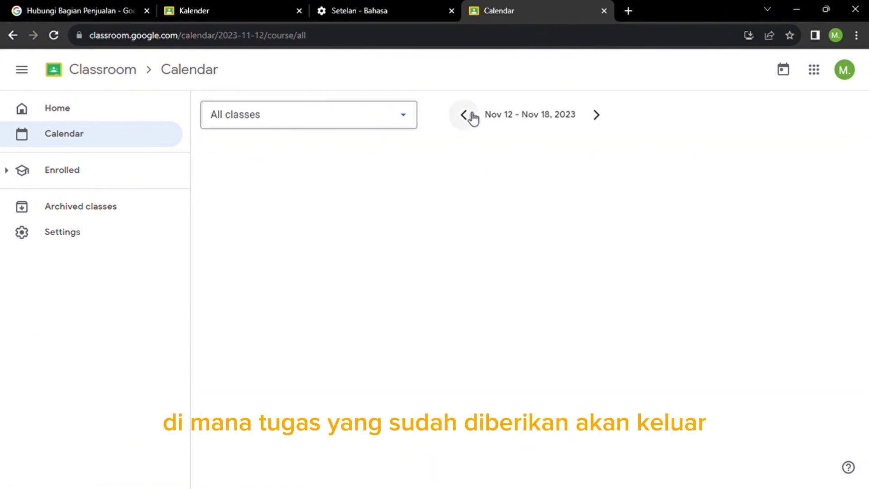
{"action": "left_click", "coordinate": [471, 117]}
{"action": "left_click", "coordinate": [471, 116]}
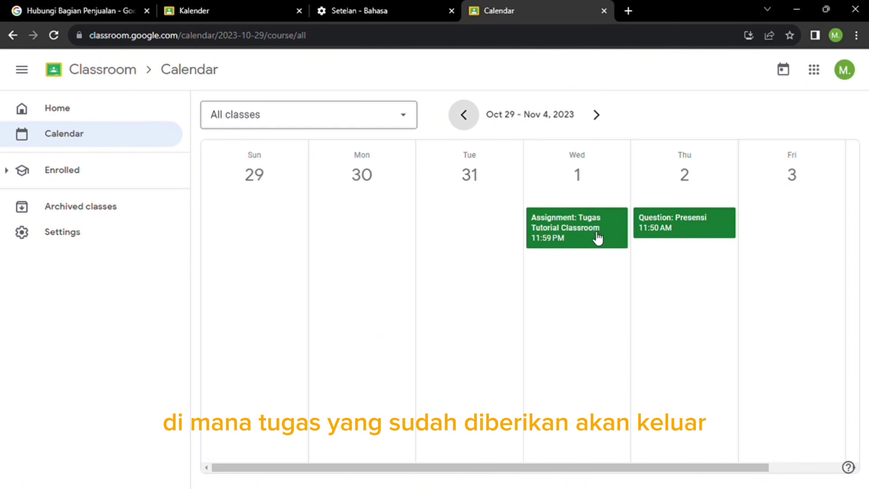
{"action": "left_click", "coordinate": [598, 237]}
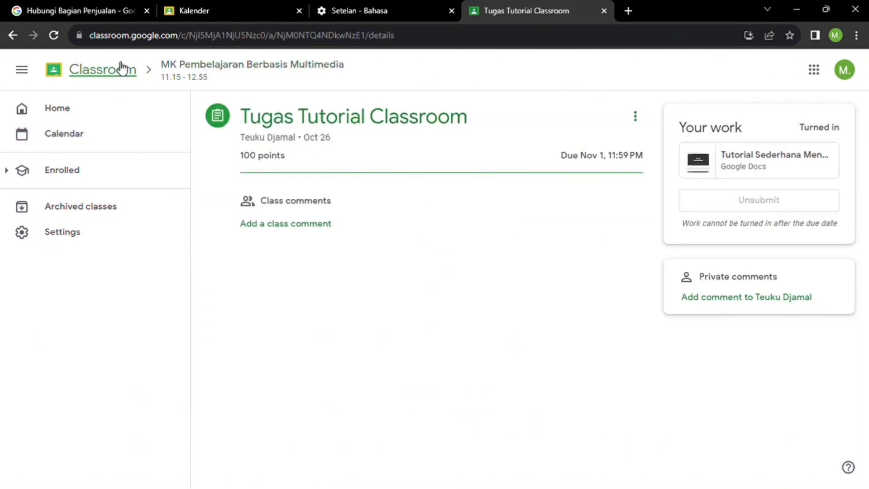
Step: Return to the student account's calendar and show the week of Oct 29 - Nov 4, 2023 again
{"action": "left_click", "coordinate": [64, 142]}
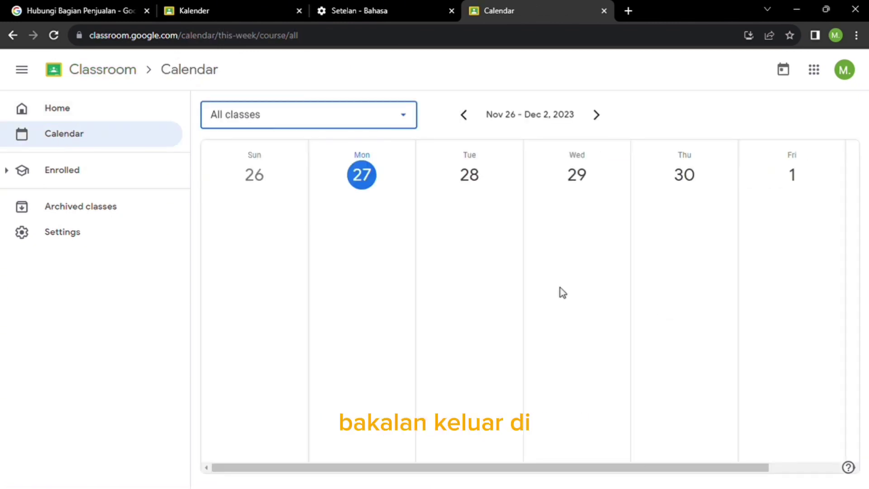
{"action": "left_click", "coordinate": [465, 118]}
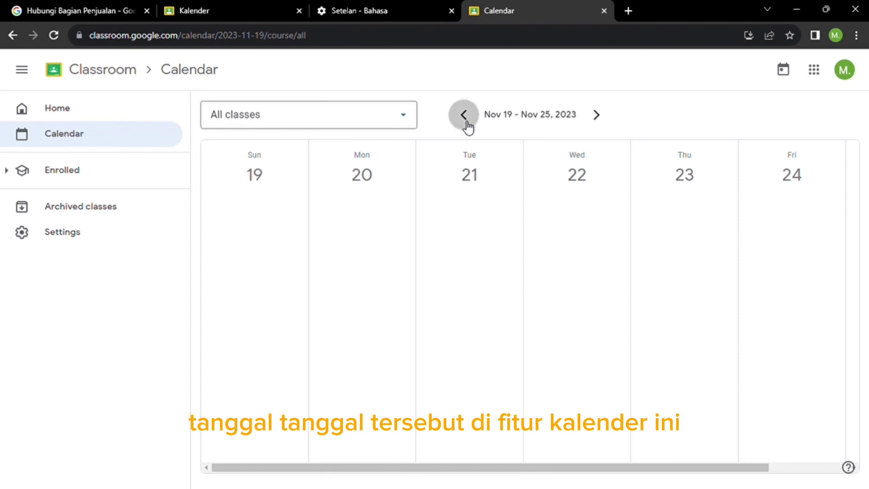
{"action": "left_click", "coordinate": [465, 118]}
{"action": "left_click", "coordinate": [465, 119]}
{"action": "left_click", "coordinate": [465, 118]}
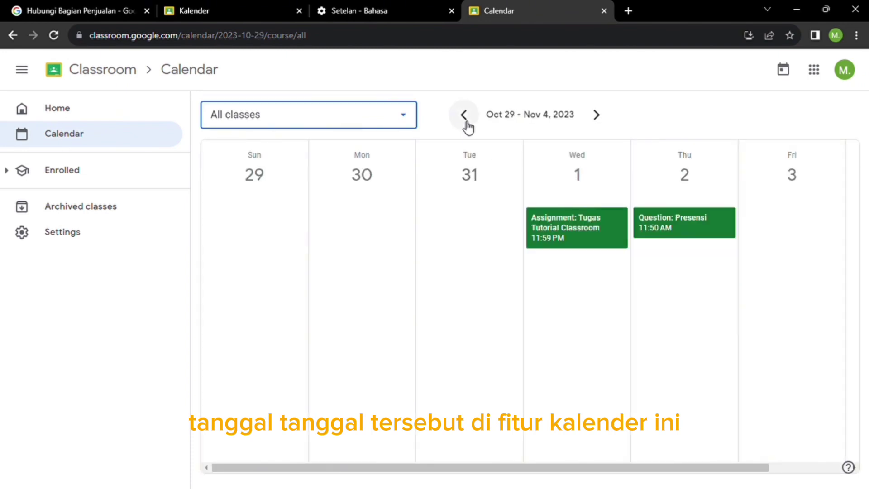
Step: Switch to Google Docs from the student account, create a blank document, and close it to return to Classroom
{"action": "left_click", "coordinate": [813, 72]}
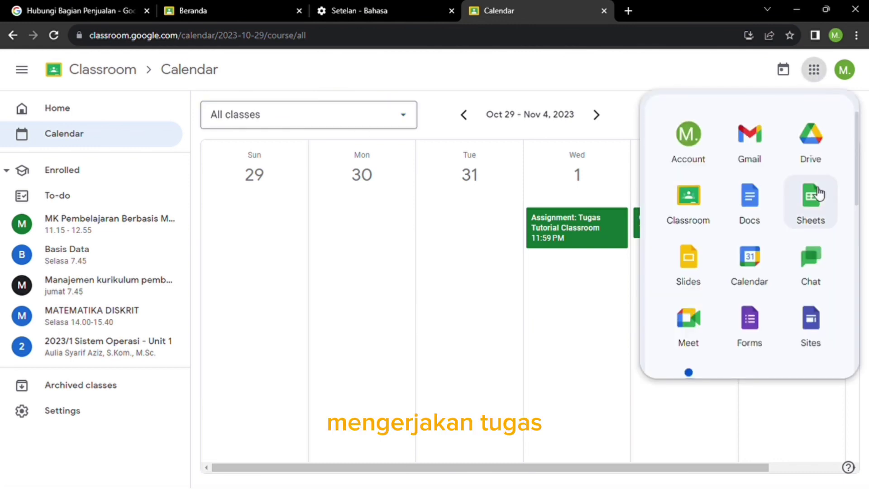
{"action": "left_click", "coordinate": [759, 224]}
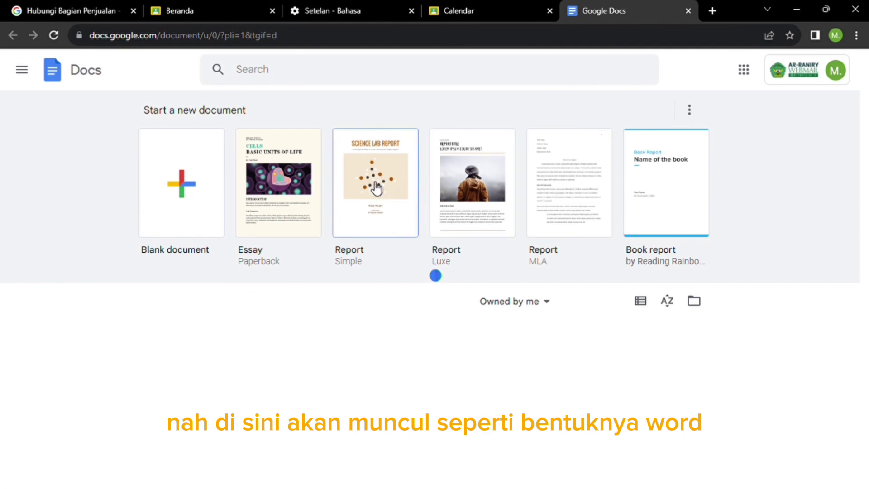
{"action": "left_click", "coordinate": [188, 200]}
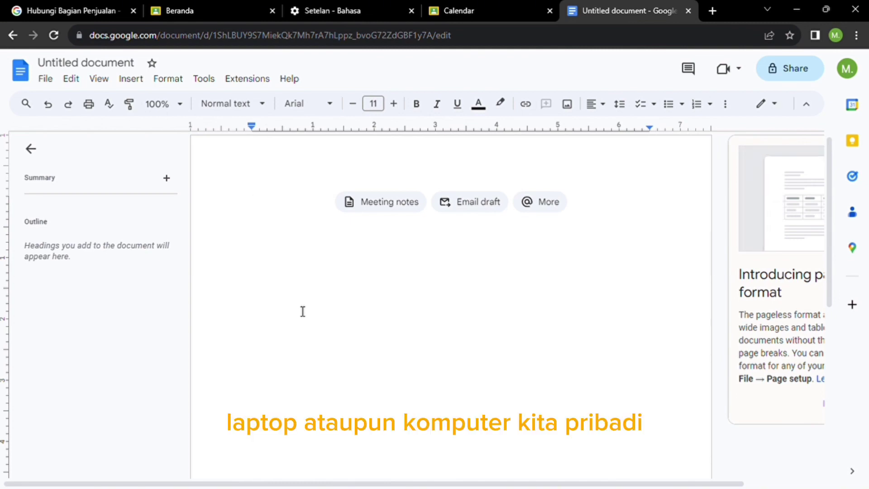
{"action": "key", "text": "alt+f"}
{"action": "left_click", "coordinate": [686, 11]}
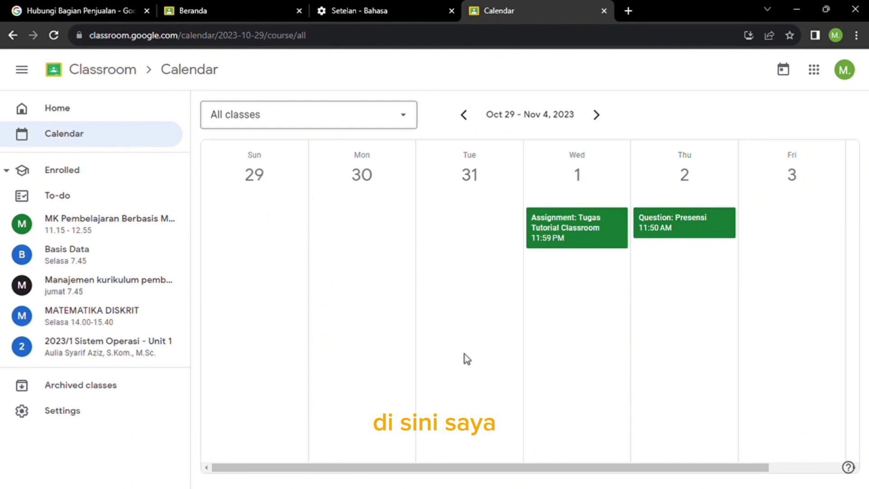
{"action": "left_click", "coordinate": [594, 232]}
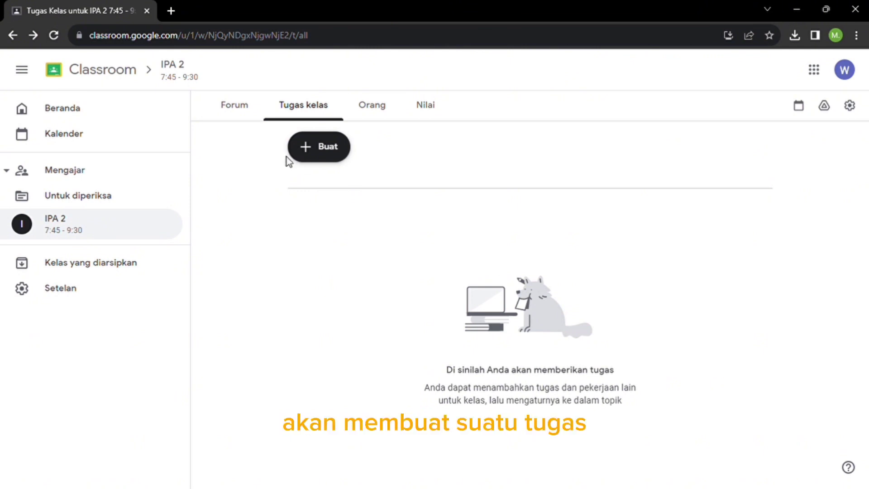
Step: Start a new assignment (Tugas) in the IPA 2 classwork and dismiss the tip about adding materials
{"action": "left_click", "coordinate": [331, 162]}
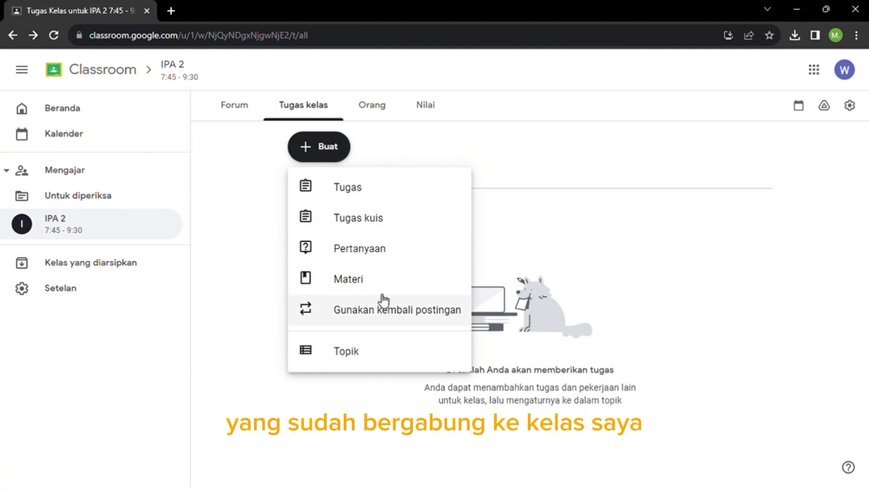
{"action": "left_click", "coordinate": [371, 197]}
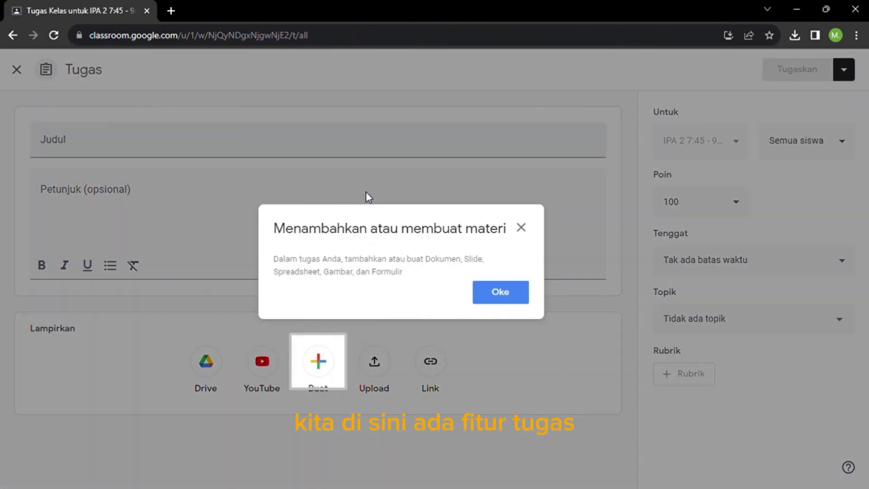
{"action": "left_click", "coordinate": [496, 297]}
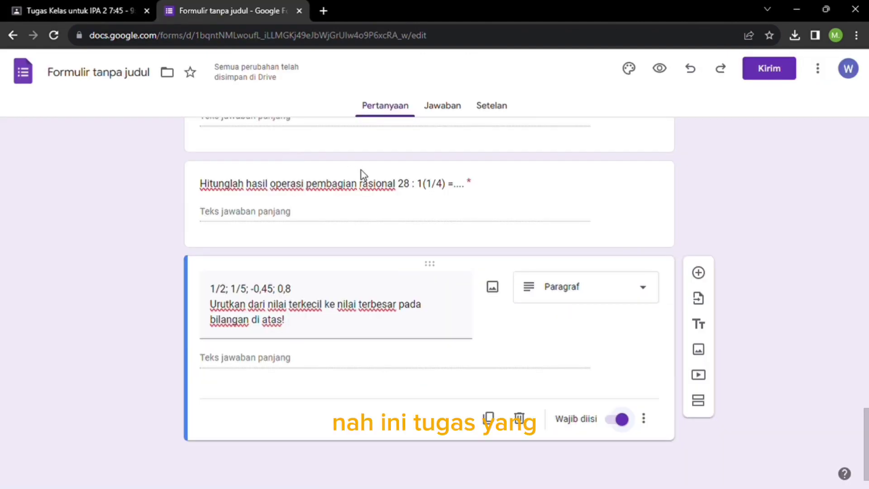
Step: Look through the Selesaikan Tugas Ini!! questions in Google Forms and copy the form's shortened share link
{"action": "scroll", "coordinate": [692, 197], "scroll_direction": "up", "scroll_amount": 10}
{"action": "scroll", "coordinate": [695, 200], "scroll_direction": "up", "scroll_amount": 15}
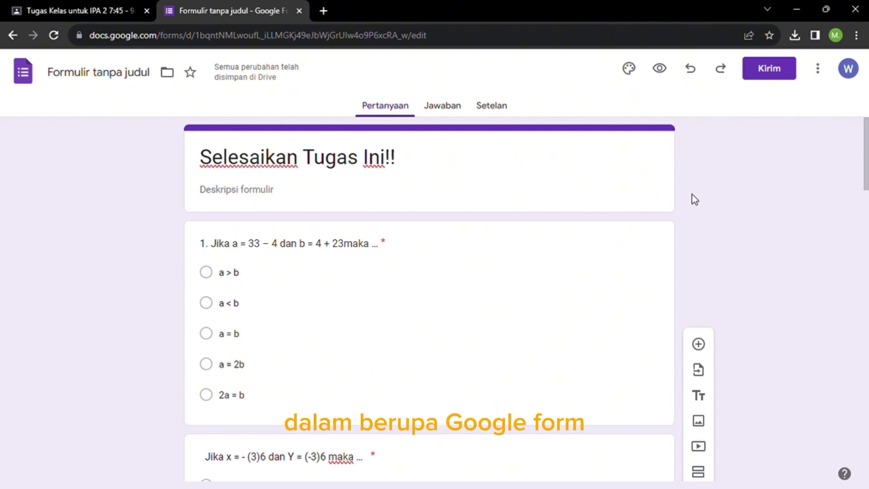
{"action": "scroll", "coordinate": [695, 199], "scroll_direction": "down", "scroll_amount": 12}
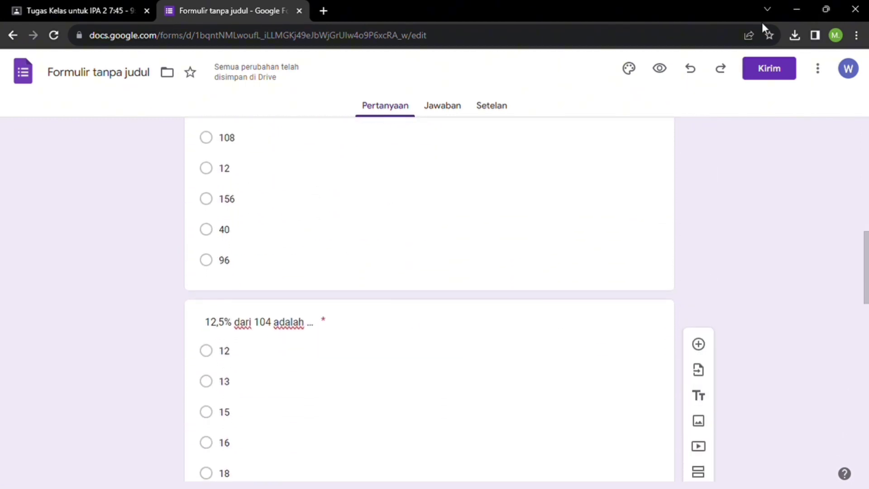
{"action": "left_click", "coordinate": [767, 73]}
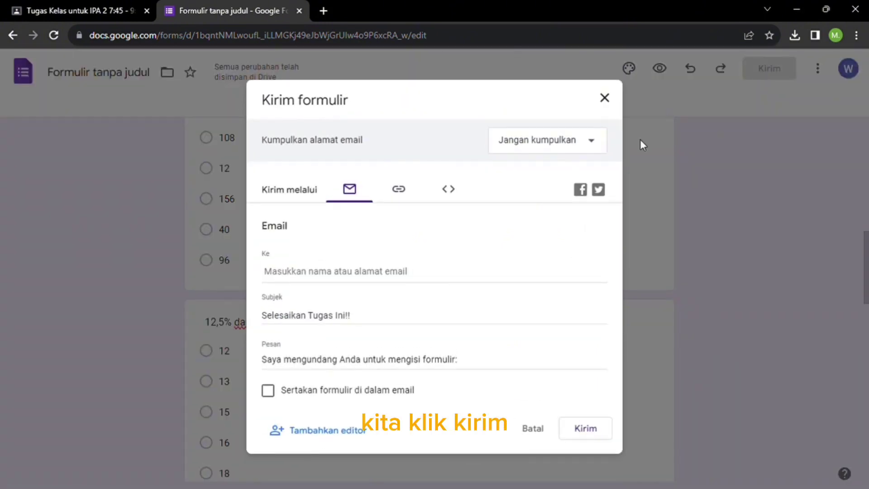
{"action": "left_click", "coordinate": [532, 150]}
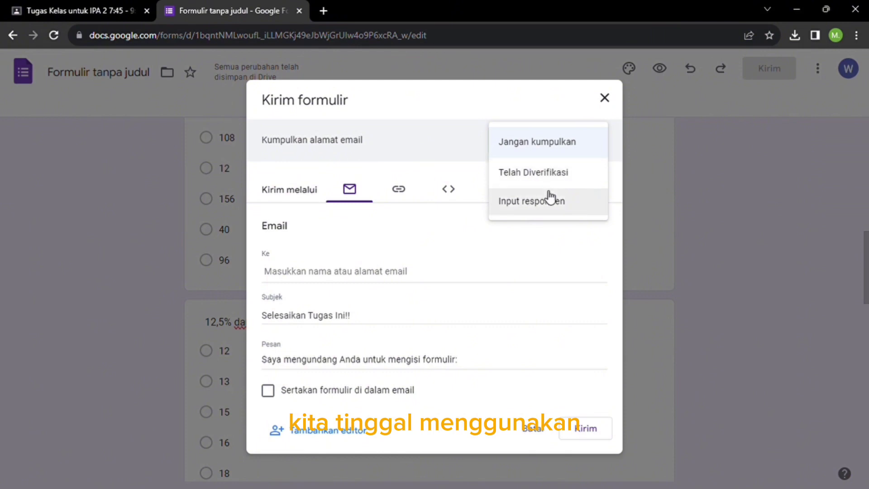
{"action": "left_click", "coordinate": [475, 260]}
{"action": "left_click", "coordinate": [406, 190]}
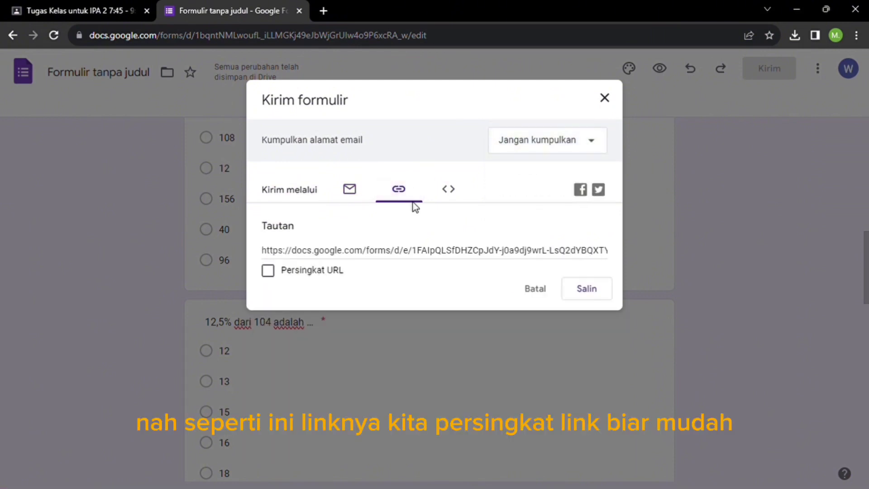
{"action": "left_click", "coordinate": [287, 278]}
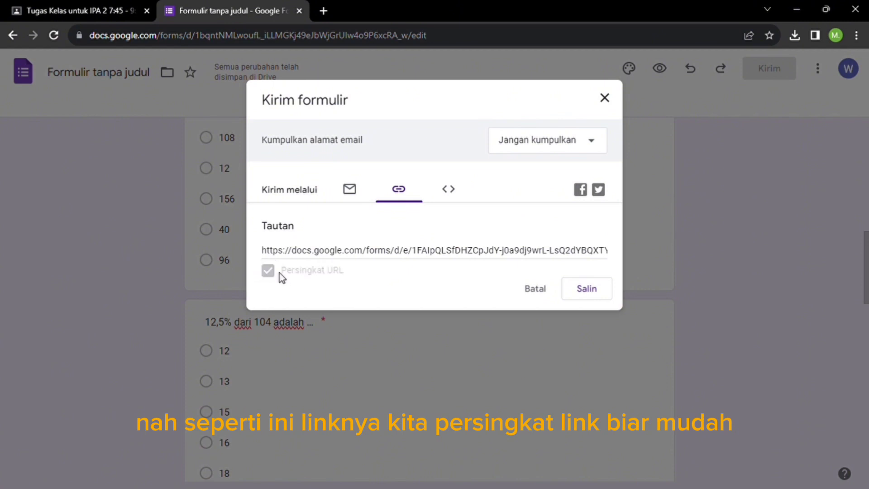
{"action": "left_click", "coordinate": [587, 290]}
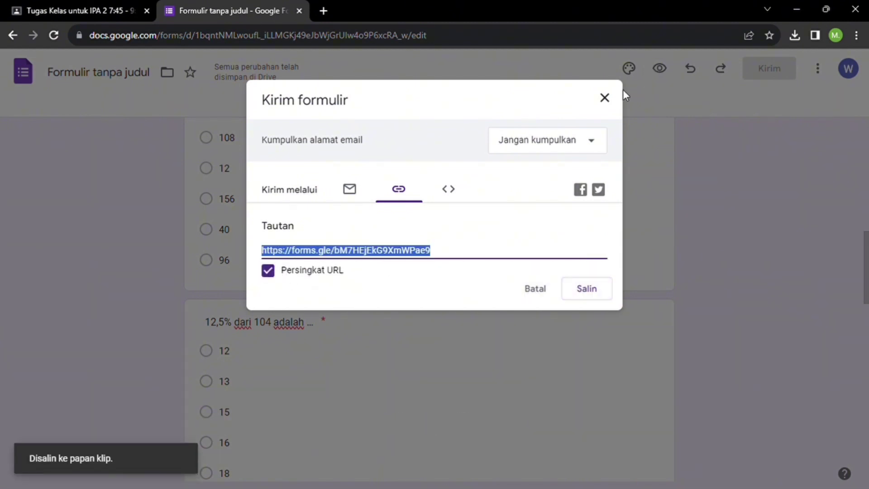
{"action": "left_click", "coordinate": [605, 98]}
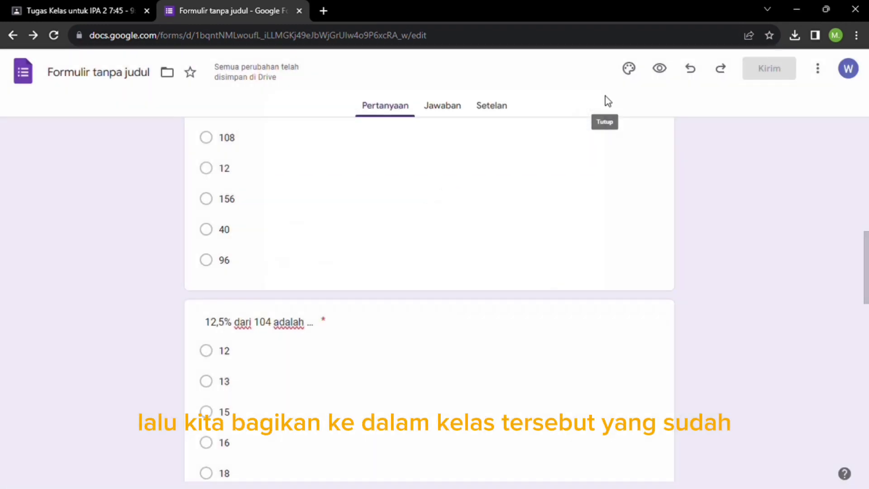
{"action": "left_click", "coordinate": [476, 152]}
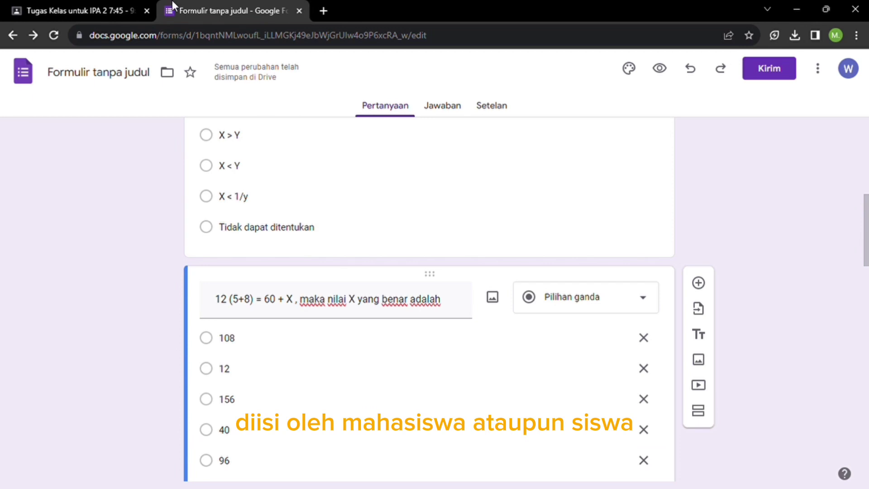
Step: Attach the copied form link to the new IPA 2 assignment in Classroom
{"action": "left_click", "coordinate": [91, 6]}
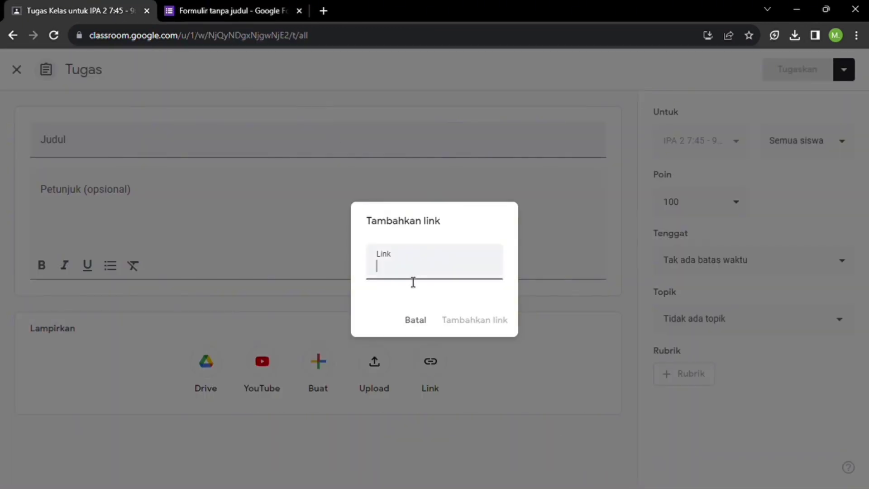
{"action": "left_click", "coordinate": [417, 325]}
{"action": "left_click", "coordinate": [445, 372]}
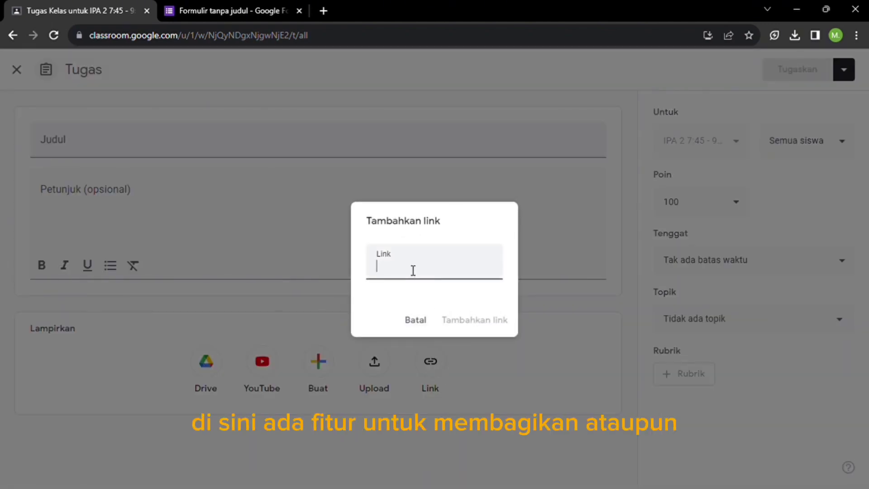
{"action": "key", "text": "ctrl+v"}
{"action": "left_click", "coordinate": [480, 325]}
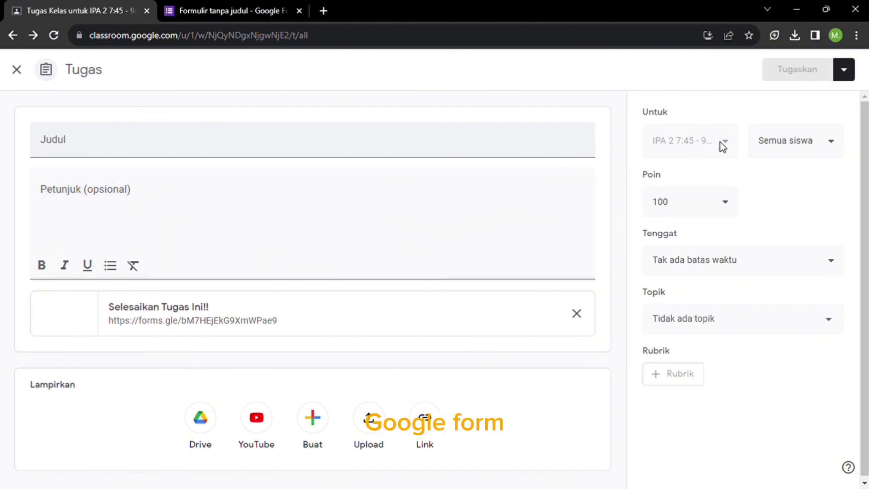
Step: Set the assignment's due date to 30 Nov 2023 and turn on closing submissions after the deadline
{"action": "left_click", "coordinate": [810, 144]}
{"action": "left_click", "coordinate": [811, 146]}
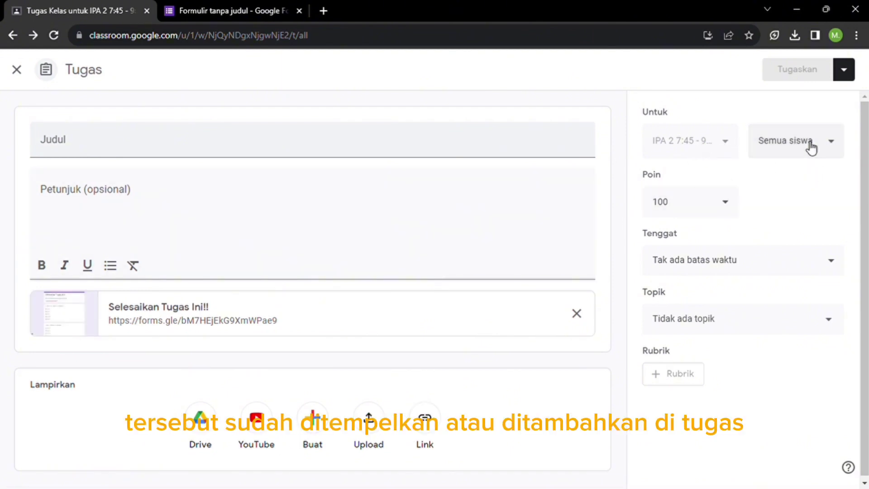
{"action": "left_click", "coordinate": [765, 268]}
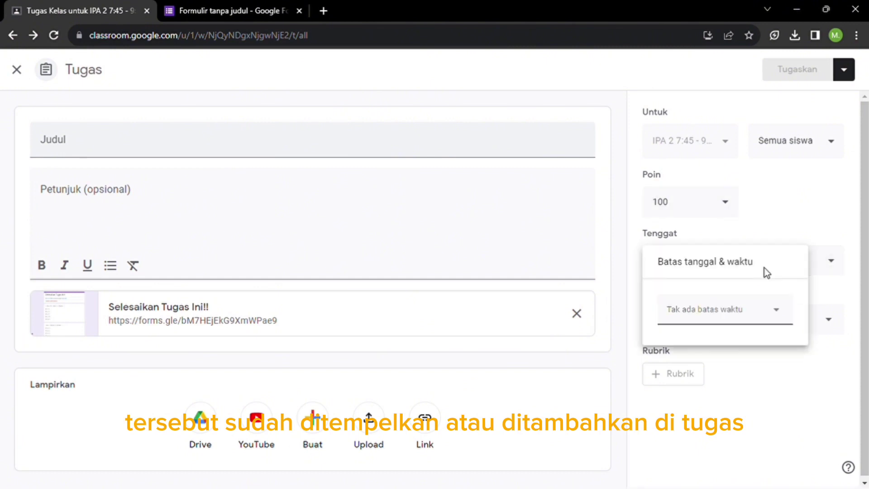
{"action": "left_click", "coordinate": [740, 319]}
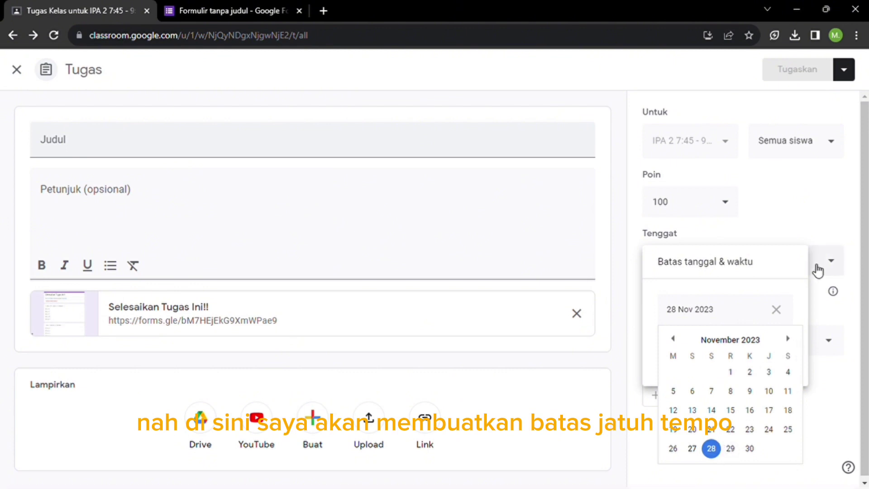
{"action": "left_click", "coordinate": [776, 311]}
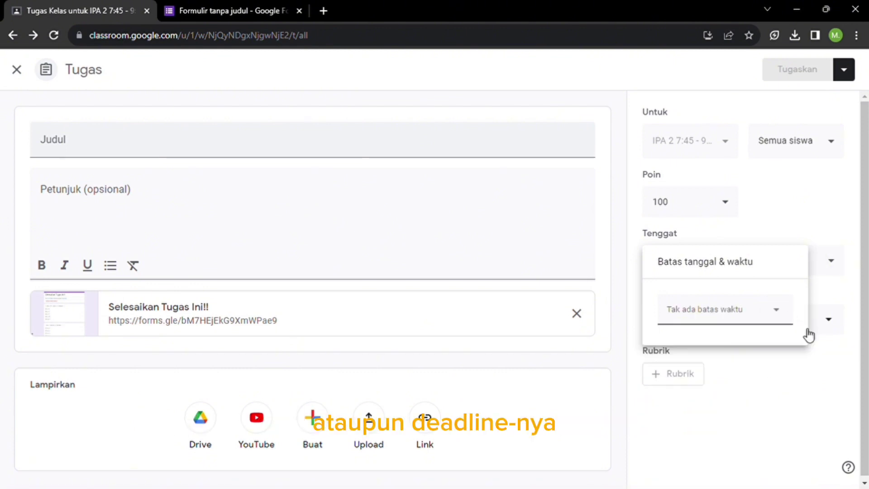
{"action": "left_click", "coordinate": [775, 319]}
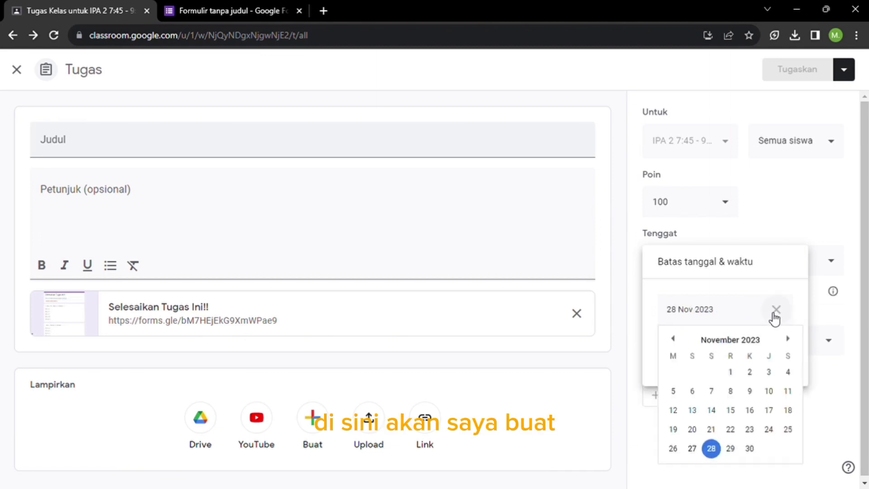
{"action": "left_click", "coordinate": [751, 449]}
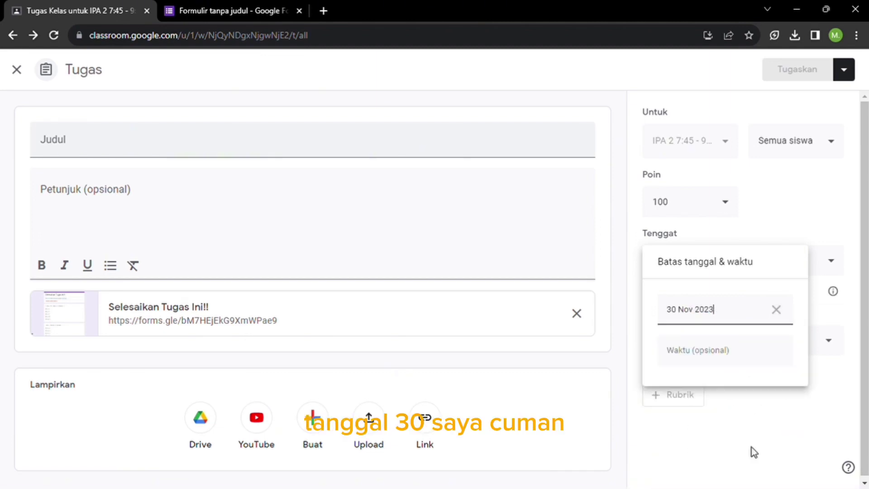
{"action": "left_click", "coordinate": [806, 396]}
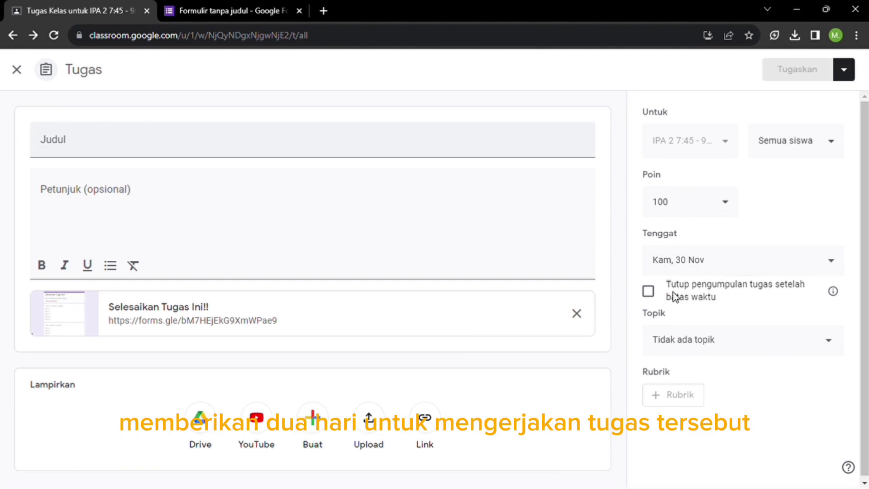
{"action": "left_click", "coordinate": [650, 293]}
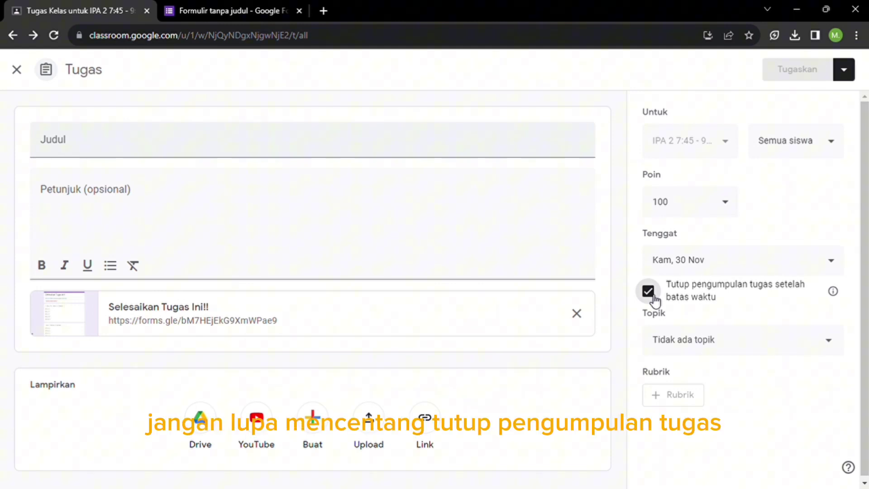
Step: Title the assignment "Selesaikan tugas tersebut!!" with a capital S
{"action": "scroll", "coordinate": [653, 299], "scroll_direction": "down", "scroll_amount": 1}
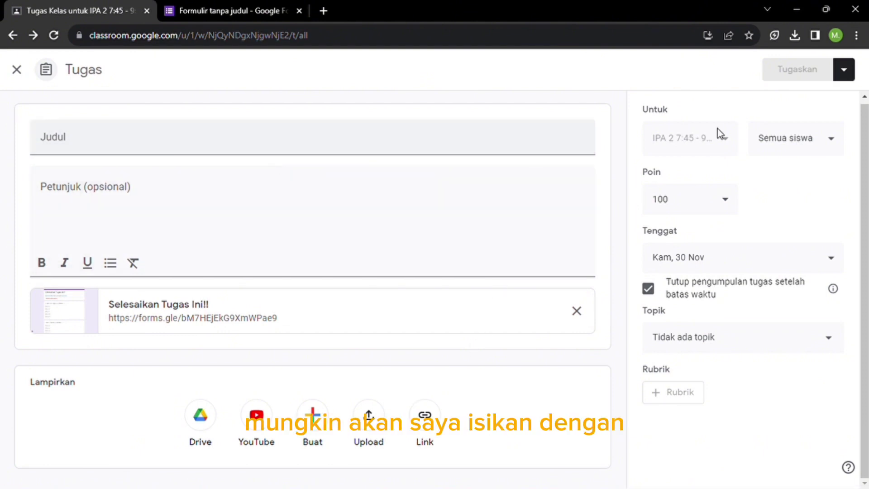
{"action": "left_click", "coordinate": [520, 142]}
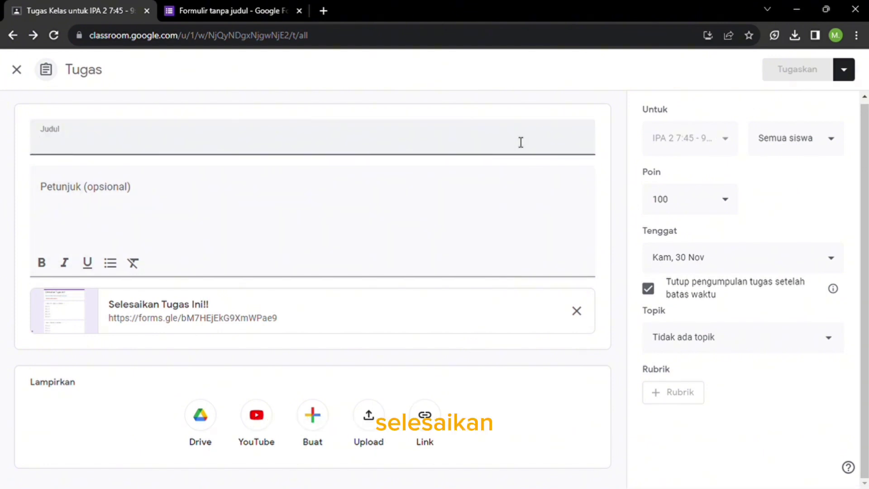
{"action": "type", "text": "selesaikan "}
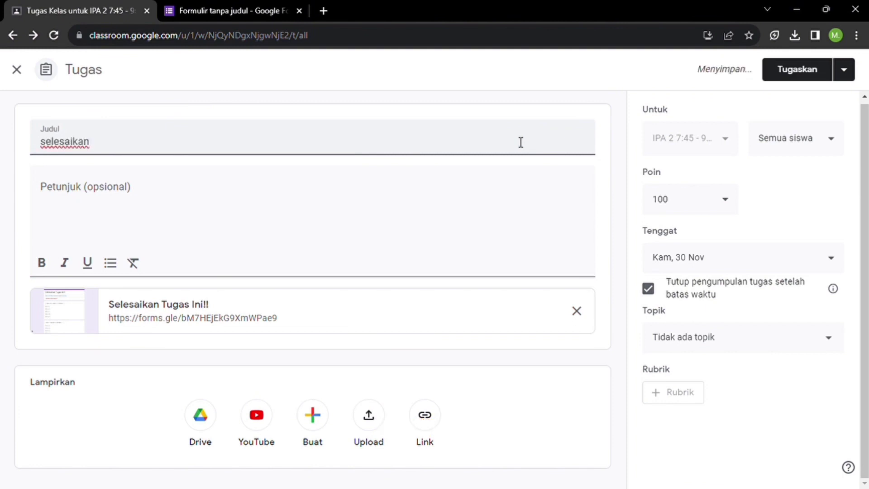
{"action": "type", "text": "tugas ters"}
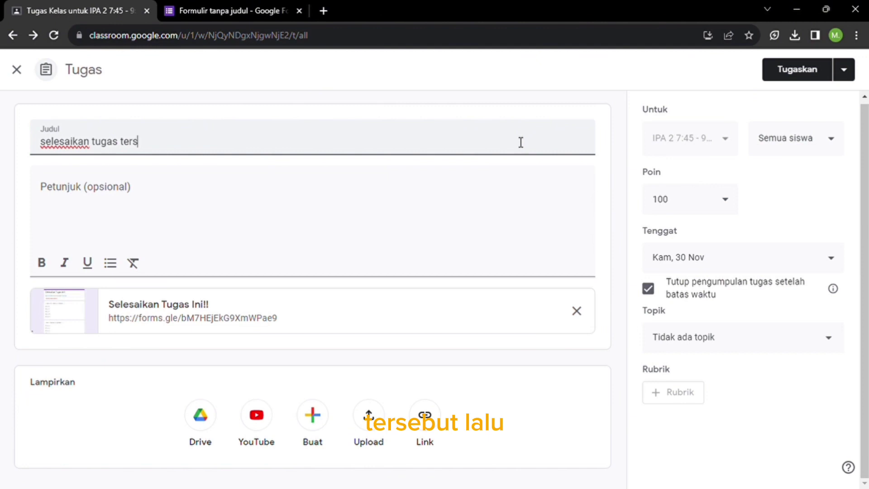
{"action": "type", "text": "ebut"}
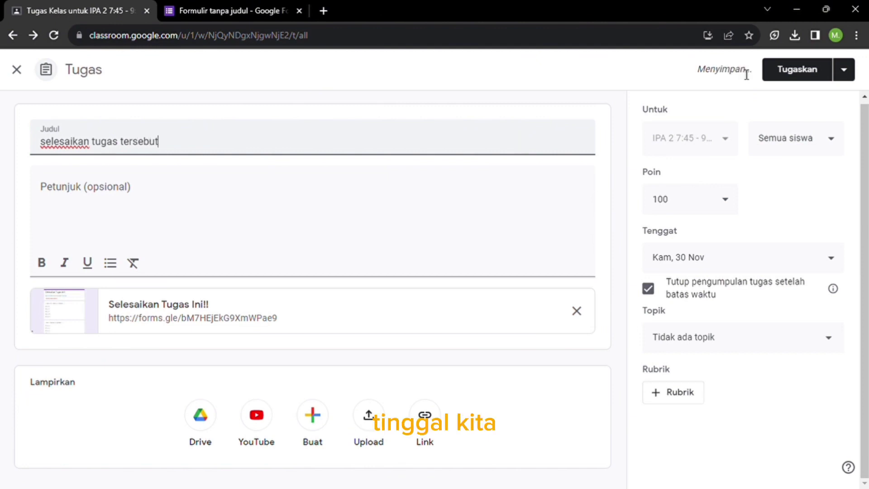
{"action": "type", "text": "!!"}
{"action": "key", "text": "Left"}
{"action": "key", "text": "Left"}
{"action": "key", "text": "Left"}
{"action": "key", "text": "Left"}
{"action": "key", "text": "Left"}
{"action": "key", "text": "Left"}
{"action": "key", "text": "Left"}
{"action": "key", "text": "Left"}
{"action": "key", "text": "Left"}
{"action": "key", "text": "Left"}
{"action": "key", "text": "Left"}
{"action": "key", "text": "Left"}
{"action": "key", "text": "Left"}
{"action": "key", "text": "Left"}
{"action": "key", "text": "Left"}
{"action": "key", "text": "Left"}
{"action": "key", "text": "Left"}
{"action": "key", "text": "Left"}
{"action": "key", "text": "Left"}
{"action": "key", "text": "Left"}
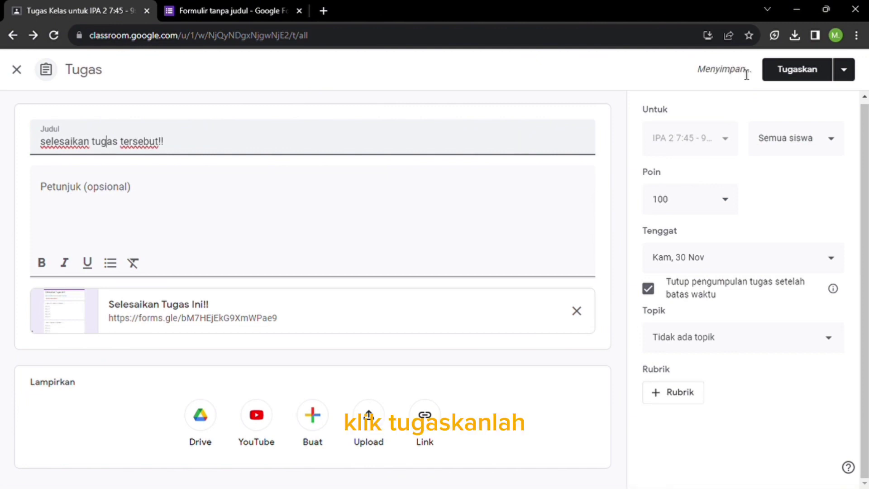
{"action": "key", "text": "Left"}
{"action": "key", "text": "BackSpace"}
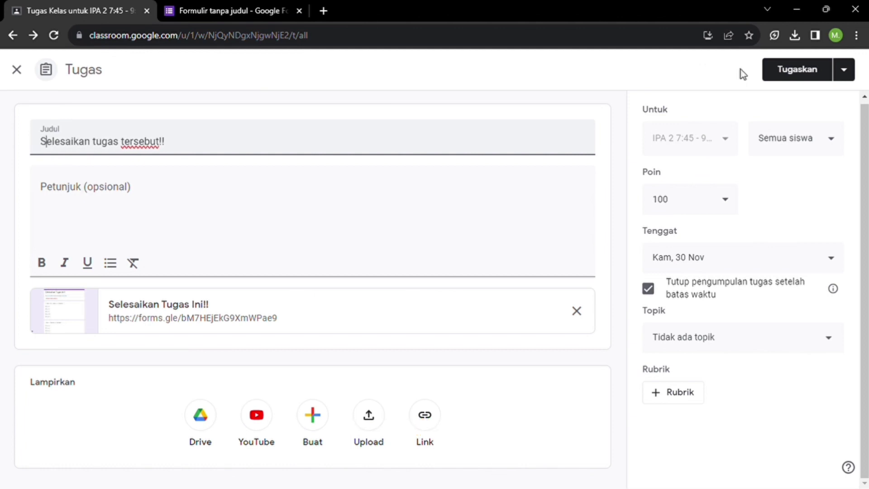
{"action": "type", "text": "S"}
Step: Assign the finished task to the class and expand its entry in the classwork list, dismissing the tip about topics
{"action": "left_click", "coordinate": [819, 71]}
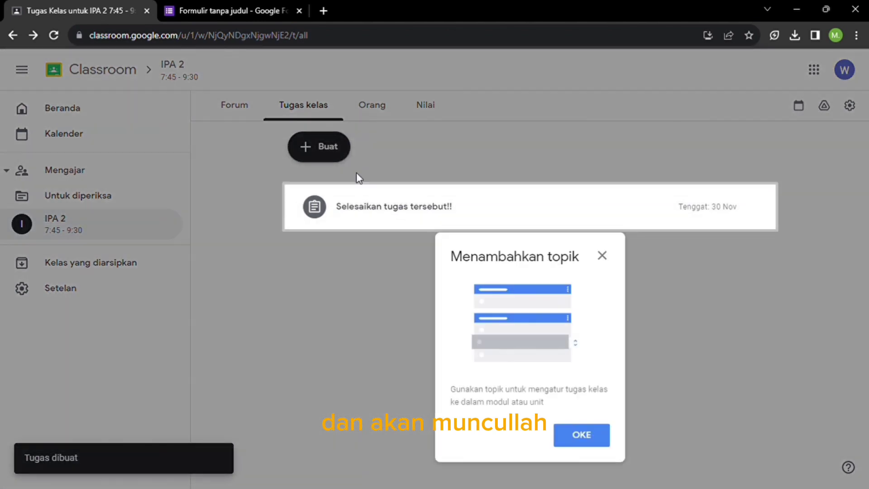
{"action": "left_click", "coordinate": [481, 213]}
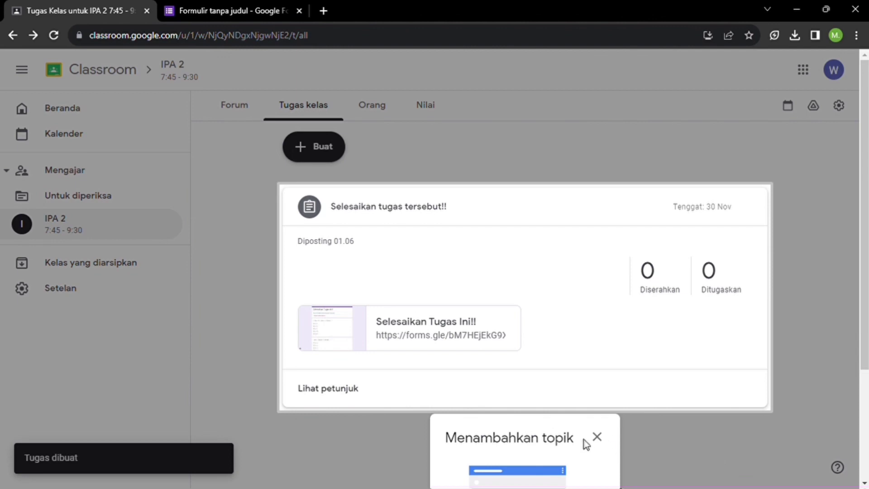
{"action": "left_click", "coordinate": [597, 439]}
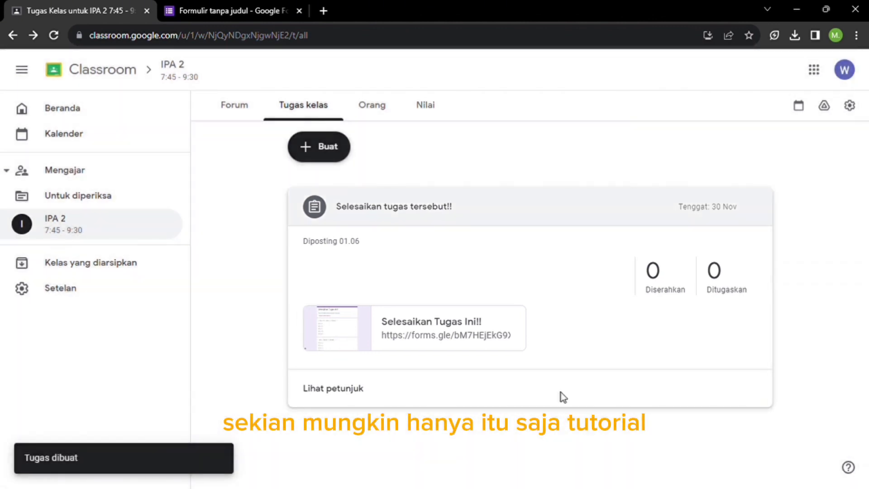